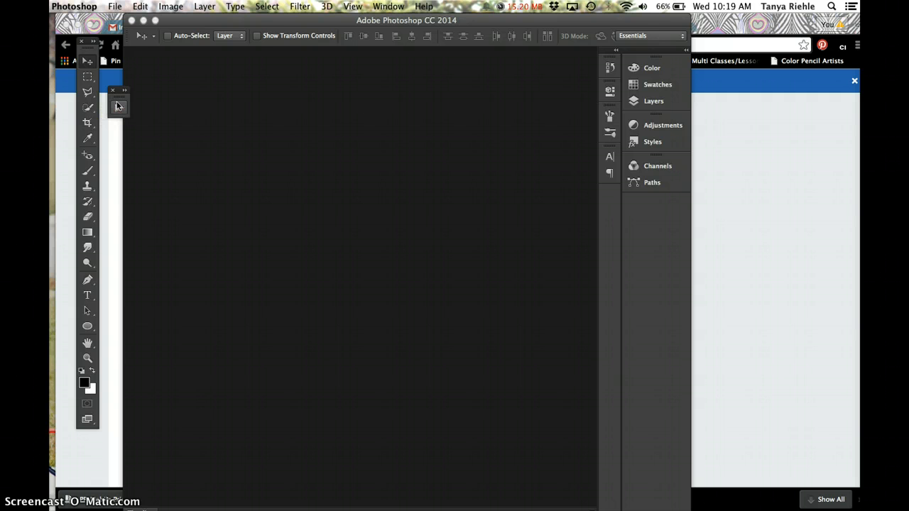
Create a new 15 by 15 inch document with a resolution of 240 pixels per inch
left_click(135, 36)
left_click(114, 6)
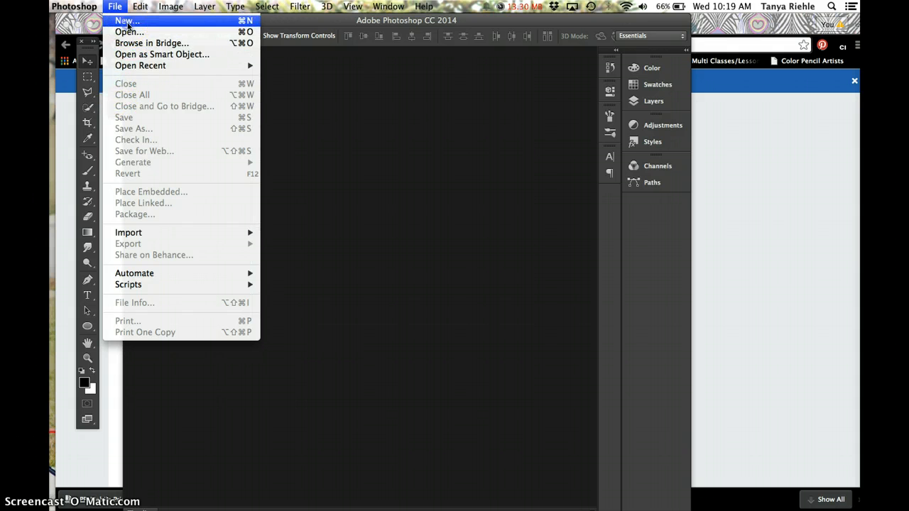
left_click(386, 150)
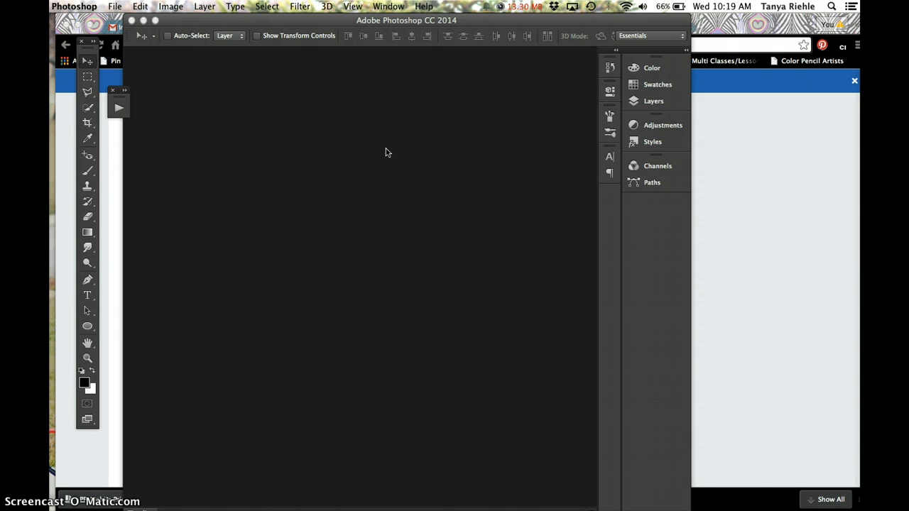
key("super+n")
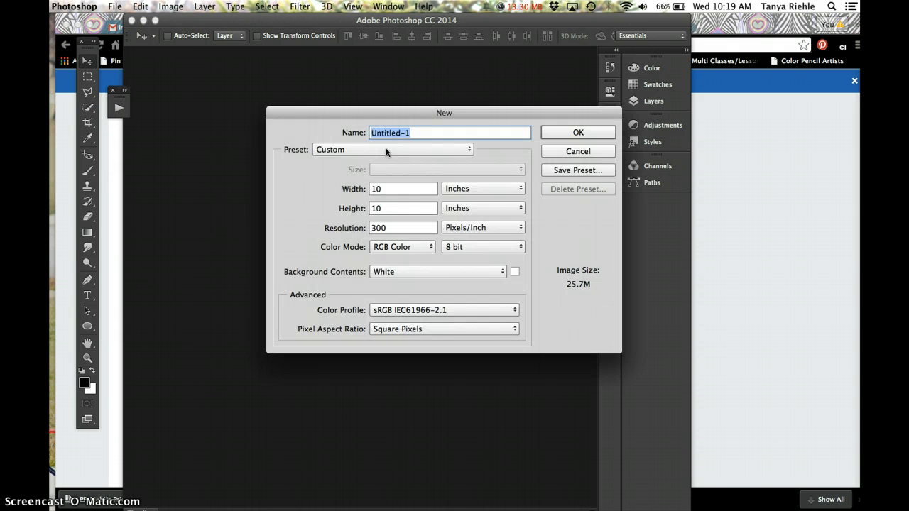
left_click(381, 190)
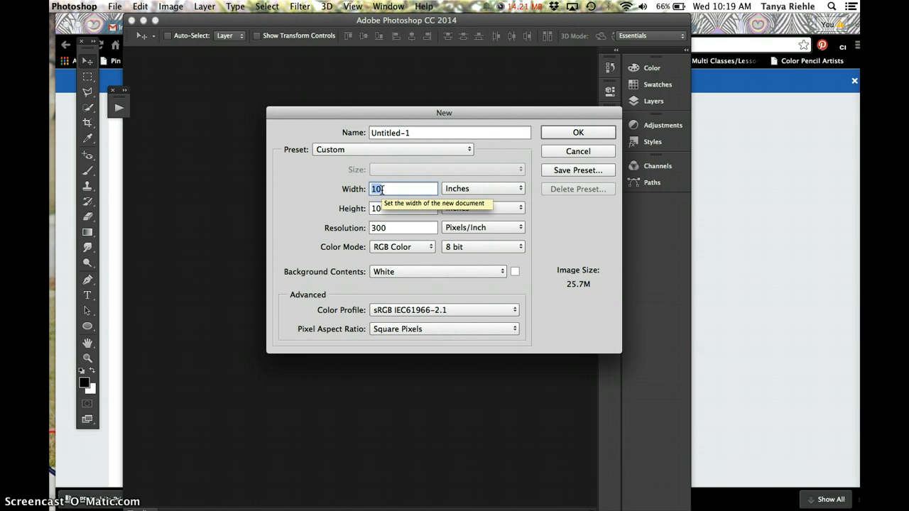
key("Tab")
type("15")
key("Tab")
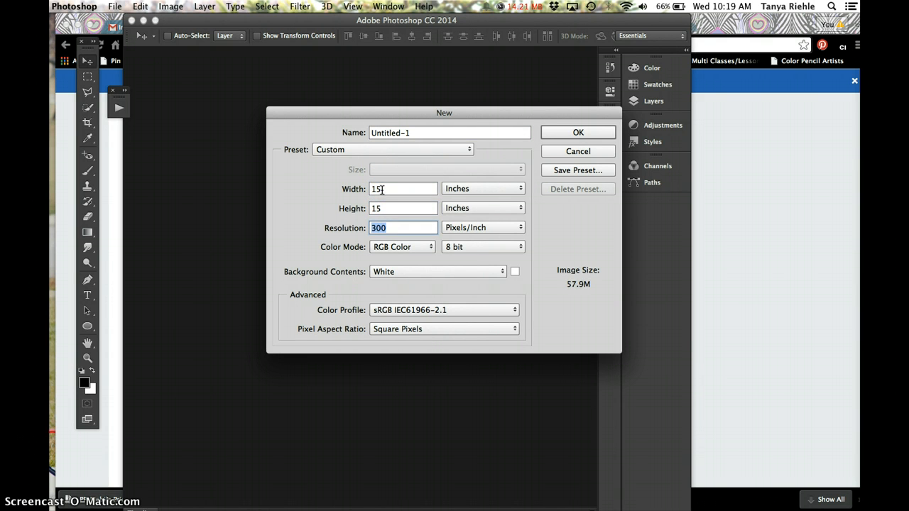
type("240")
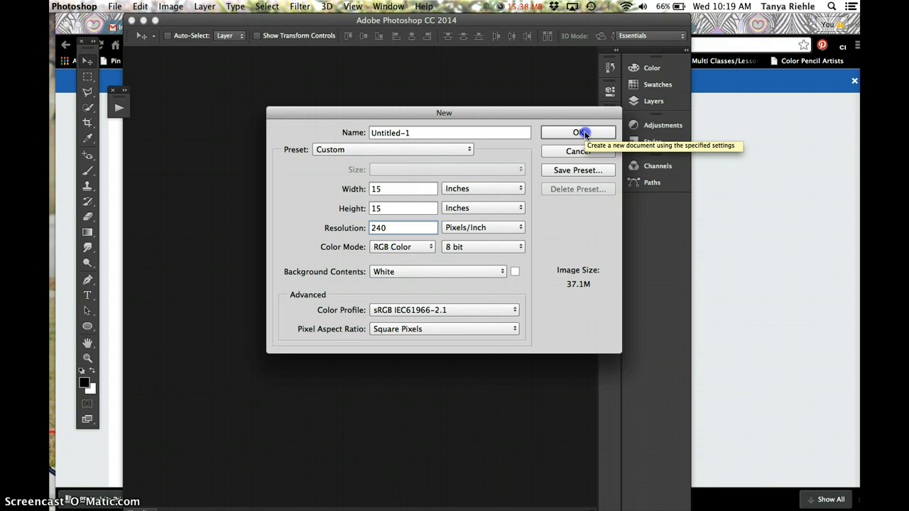
left_click(579, 133)
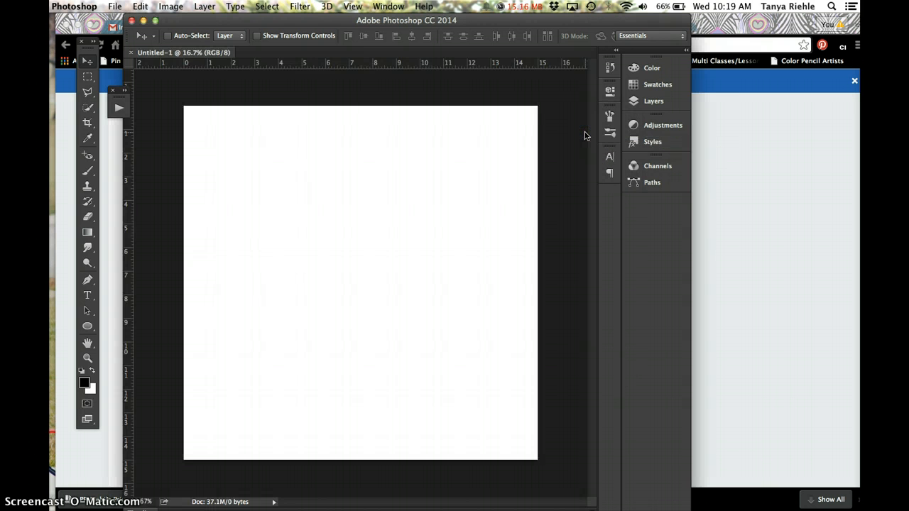
Fill the canvas with black and draw a tall, unfilled blue-stroked ellipse of about 388 by 1048 px above the centre
key("alt+BackSpace")
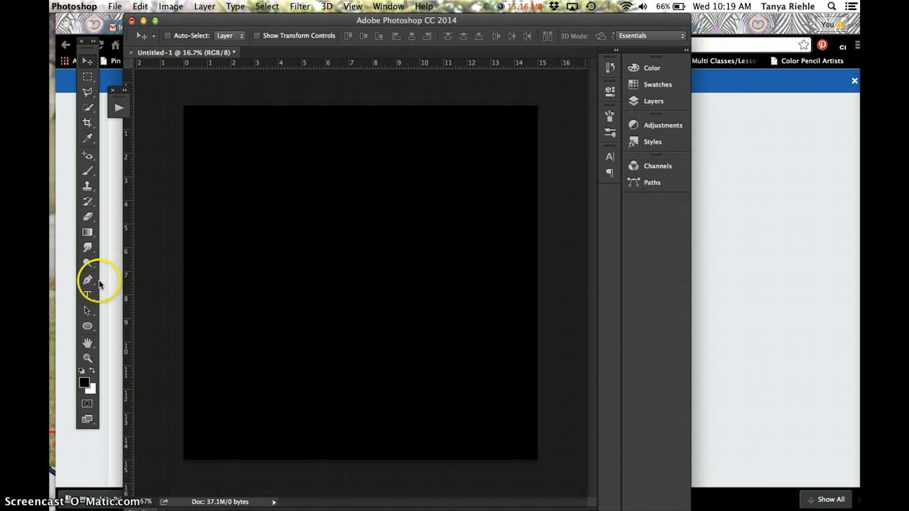
left_click(87, 328)
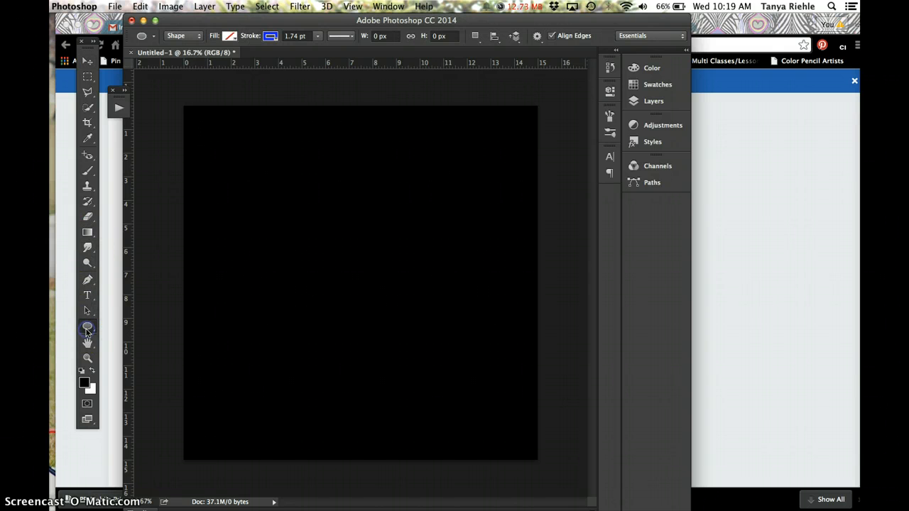
left_click_drag(325, 171, 363, 273)
left_click(574, 89)
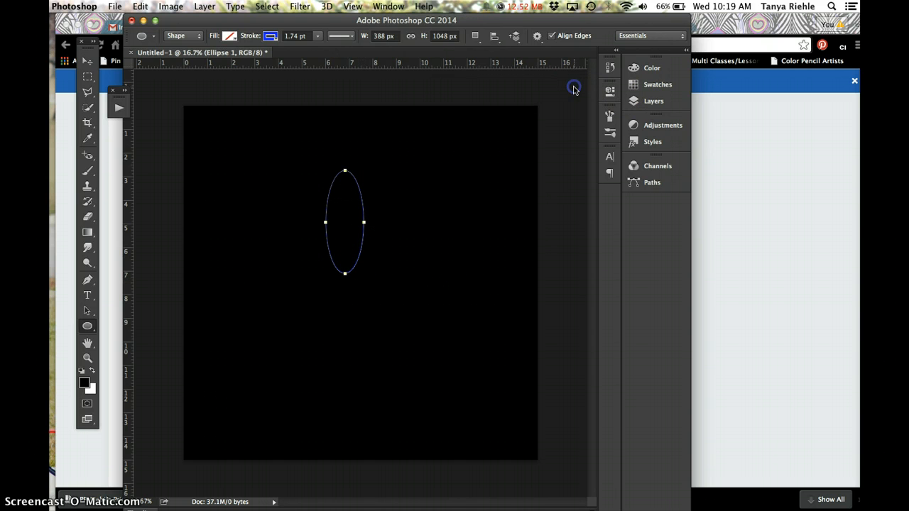
Duplicate the blue ellipse in place and set the copy's free-transform rotation to 15 degrees
left_click(87, 61)
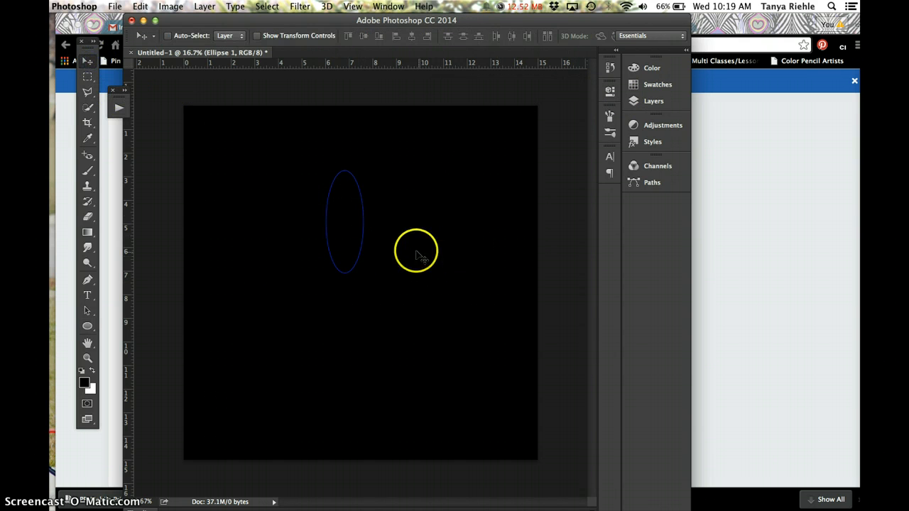
left_click_drag(368, 213, 368, 218)
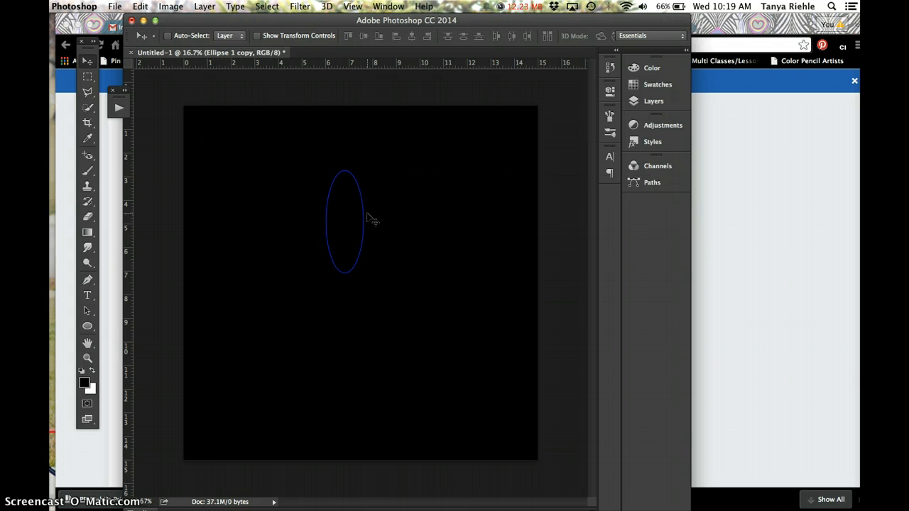
key("super+t")
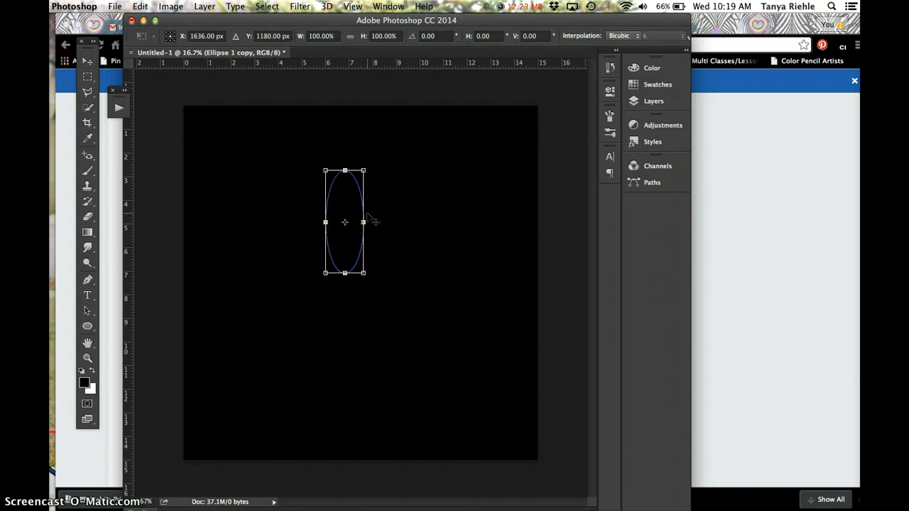
left_click(436, 34)
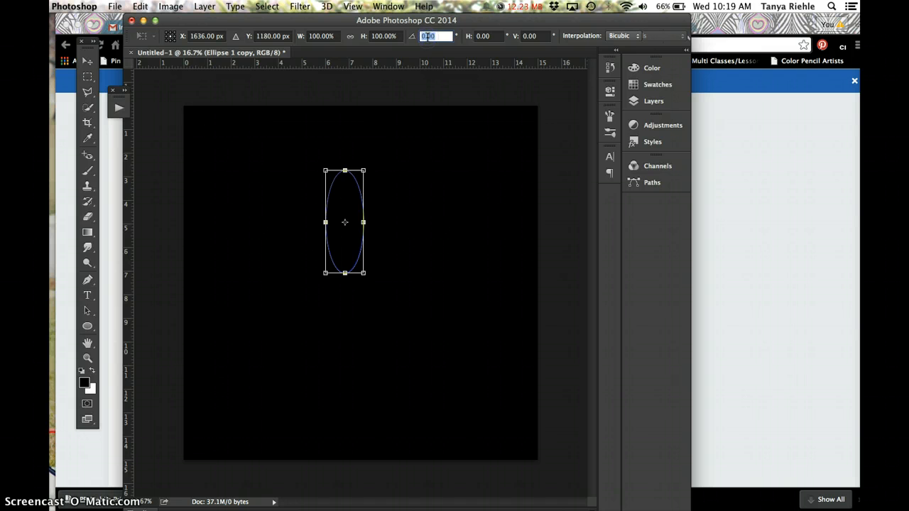
type("15")
key("Tab")
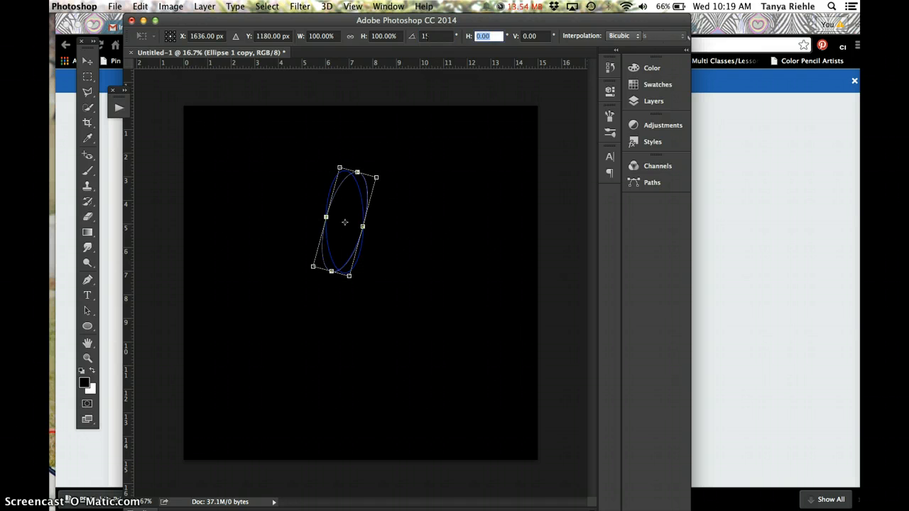
Set the ellipse copy's horizontal and vertical skew to 15 degrees each and apply the transformation
type("15")
key("Tab")
type("1")
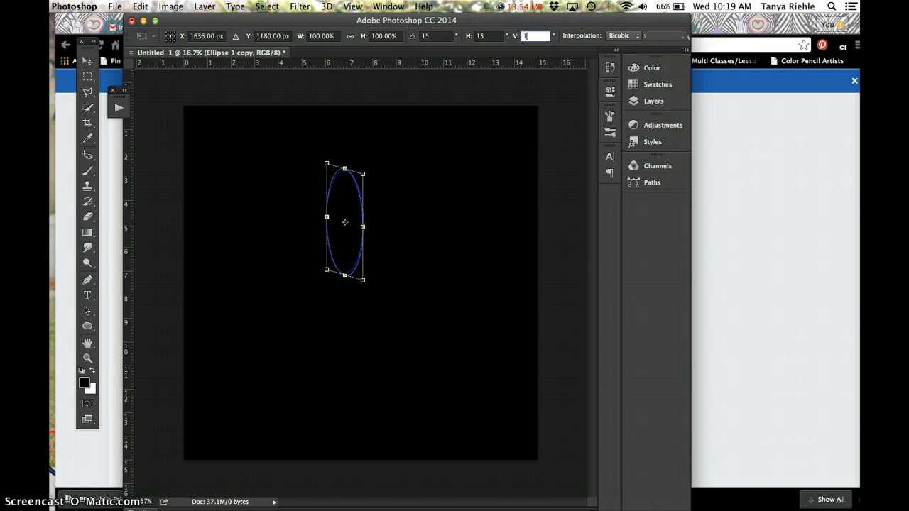
type("5")
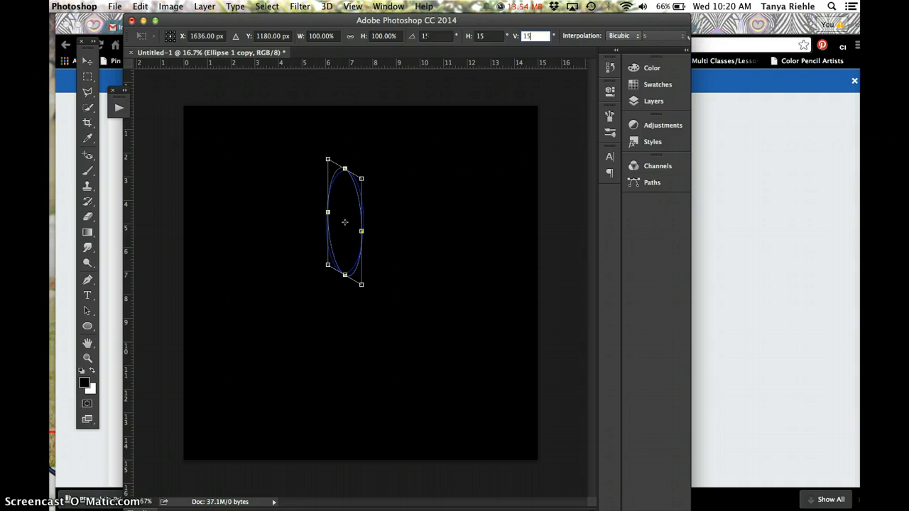
key("Tab")
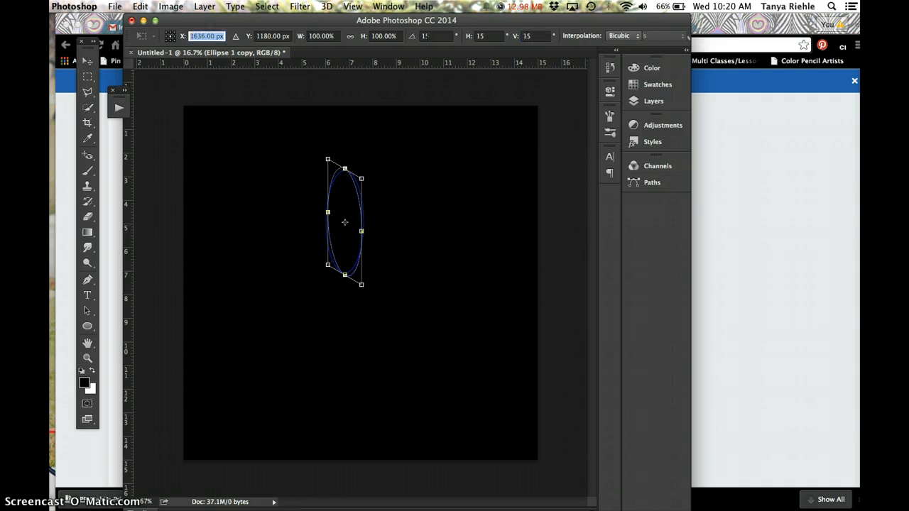
left_click(245, 22)
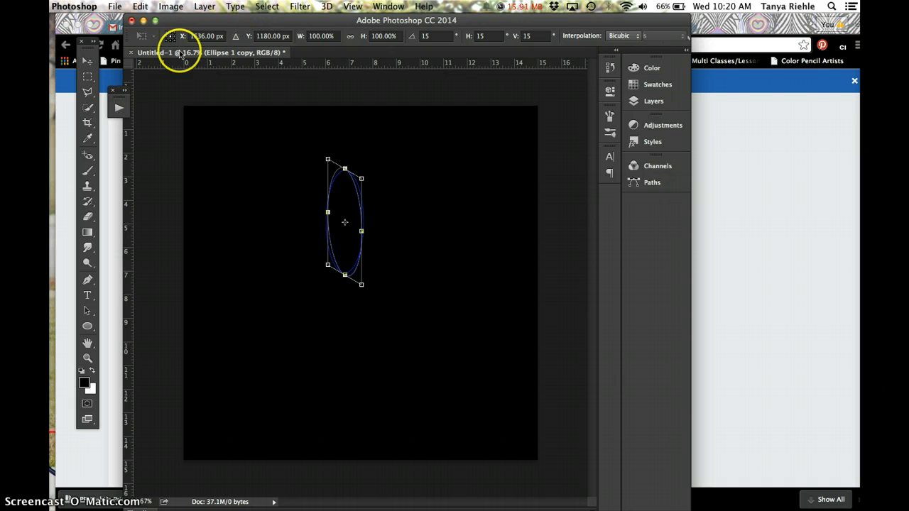
left_click(87, 61)
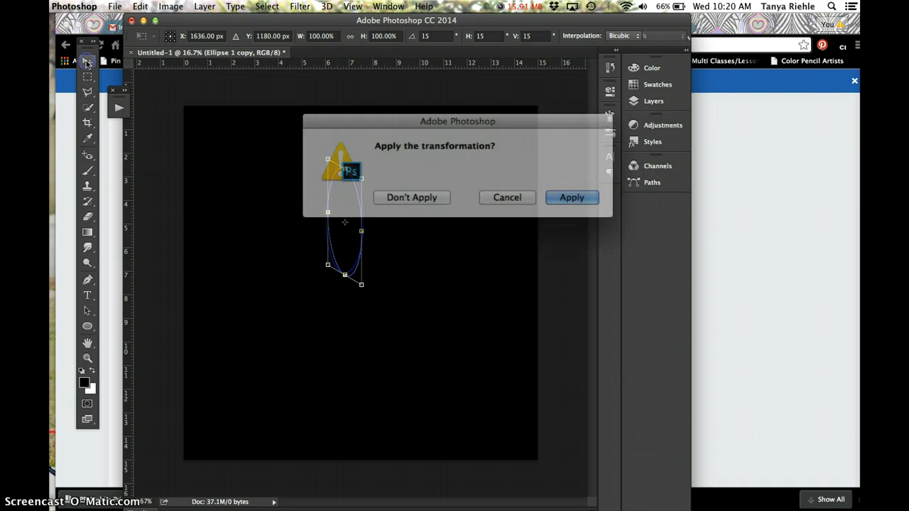
left_click(554, 193)
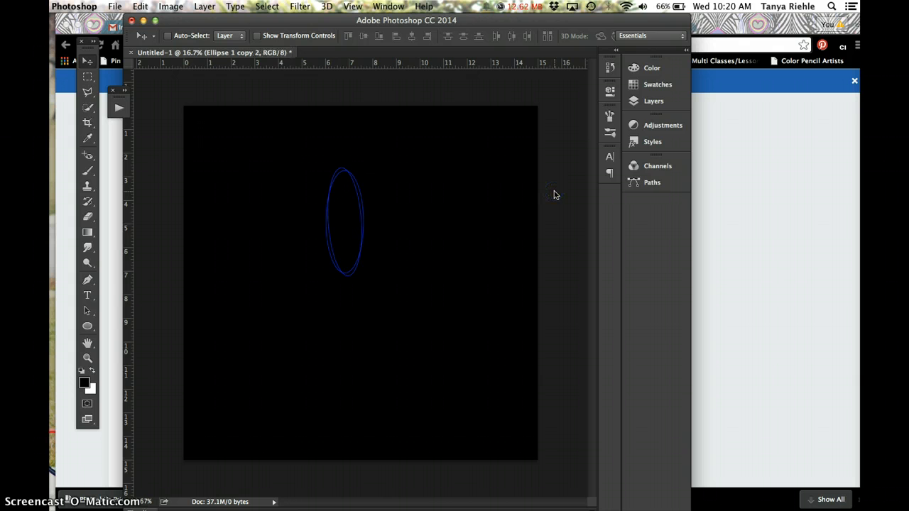
Duplicate the transformed ellipse, then rotate the second copy 15 degrees with 15-degree horizontal and vertical skew, applying the transformation
key("super+t")
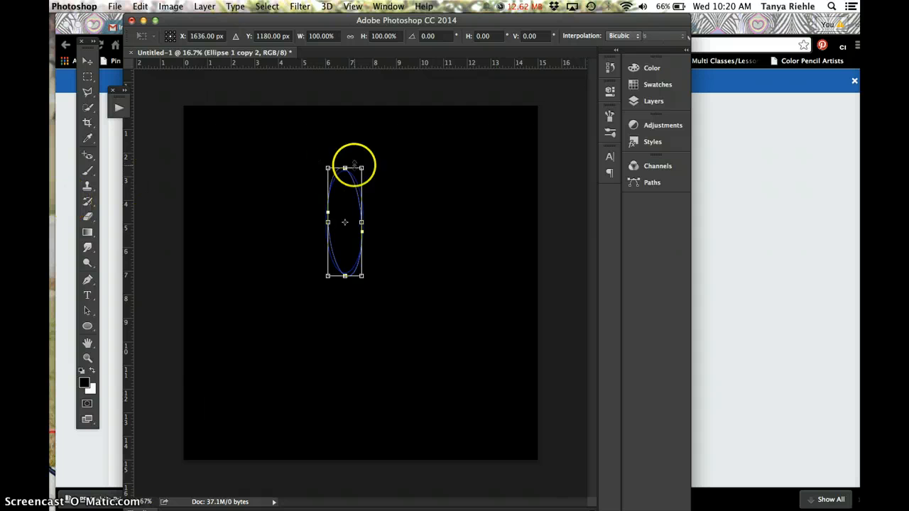
left_click(426, 35)
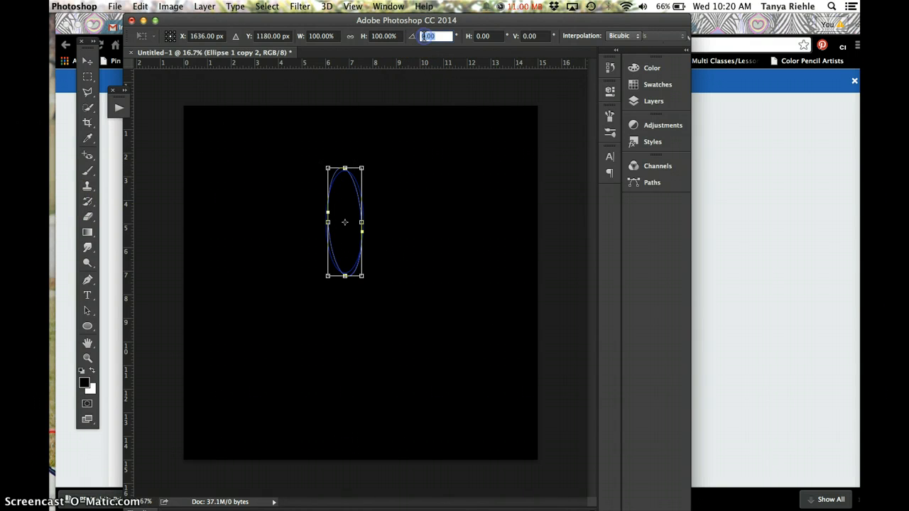
type("15")
key("Tab")
type("15")
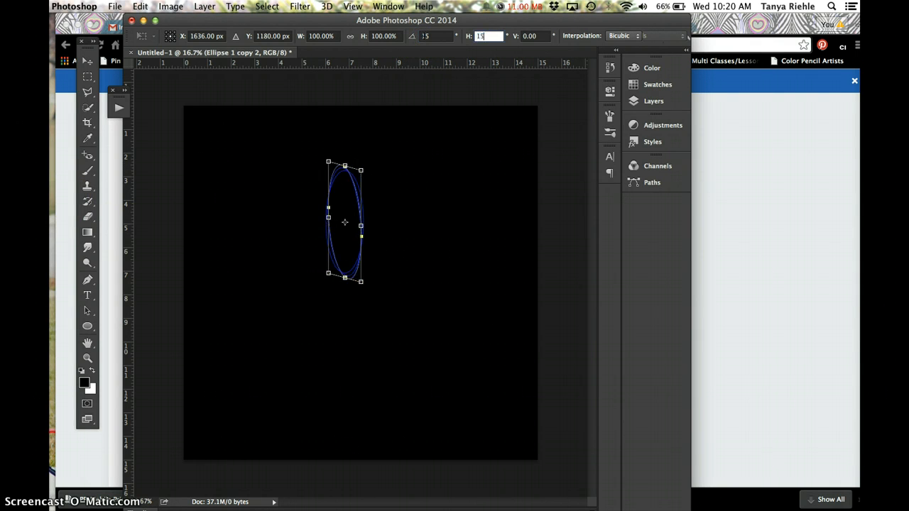
key("Tab")
type("15")
key("Return")
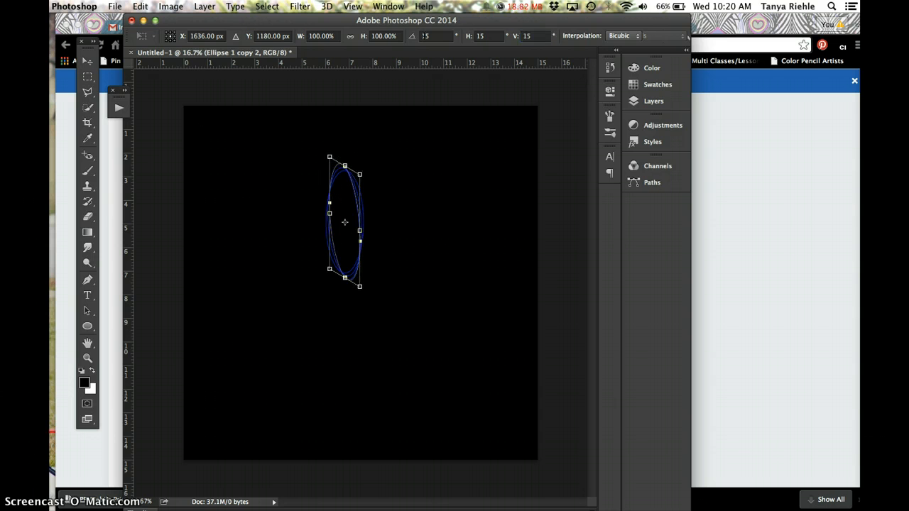
left_click(83, 63)
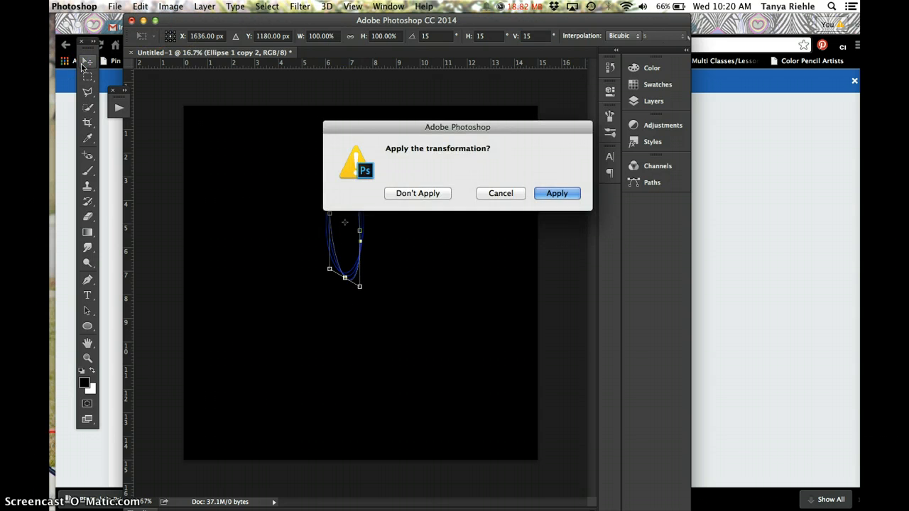
key("Return")
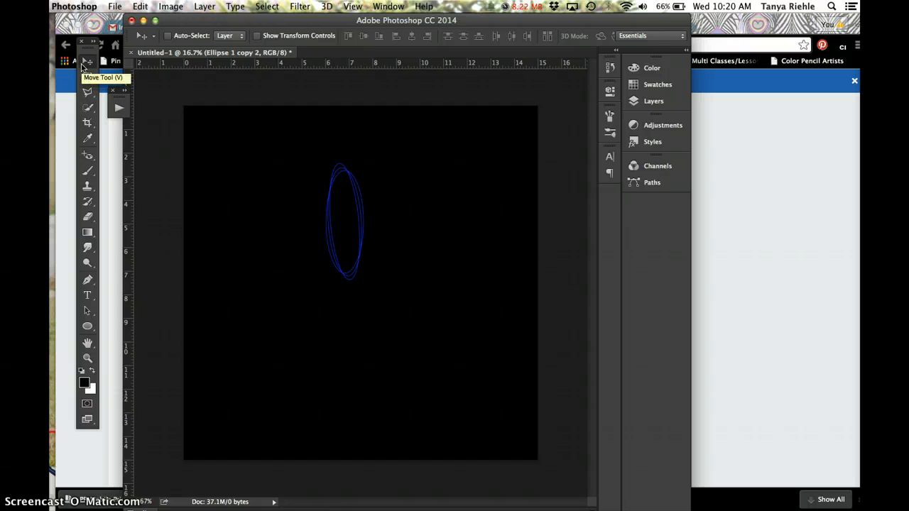
Display the Actions list with its saved action sets
left_click(119, 108)
left_click(119, 107)
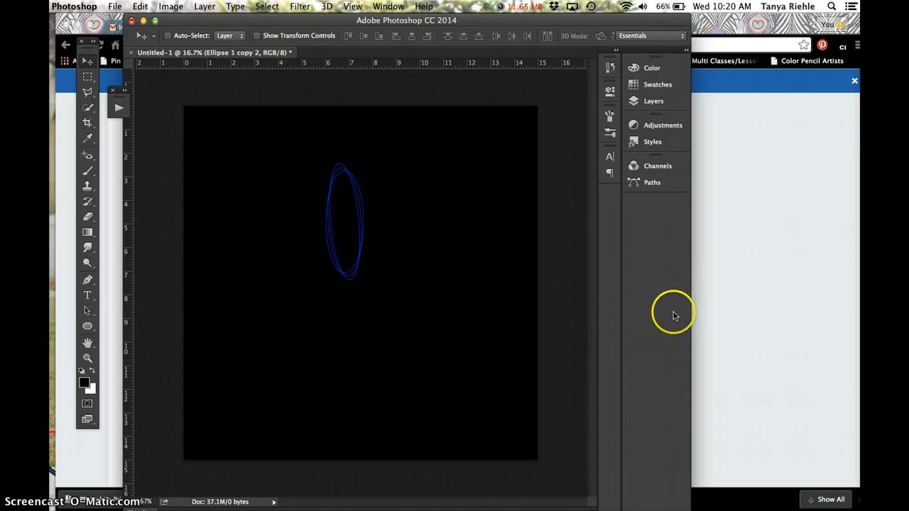
left_click(388, 6)
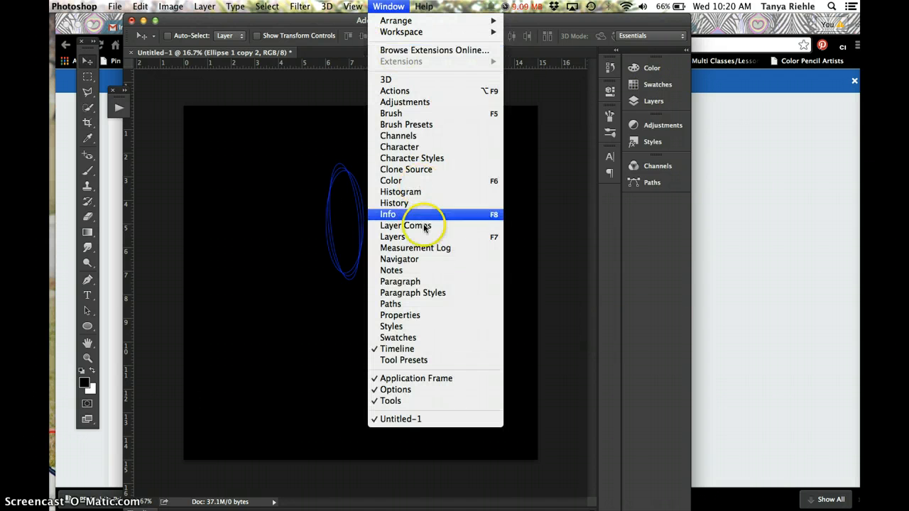
left_click(527, 19)
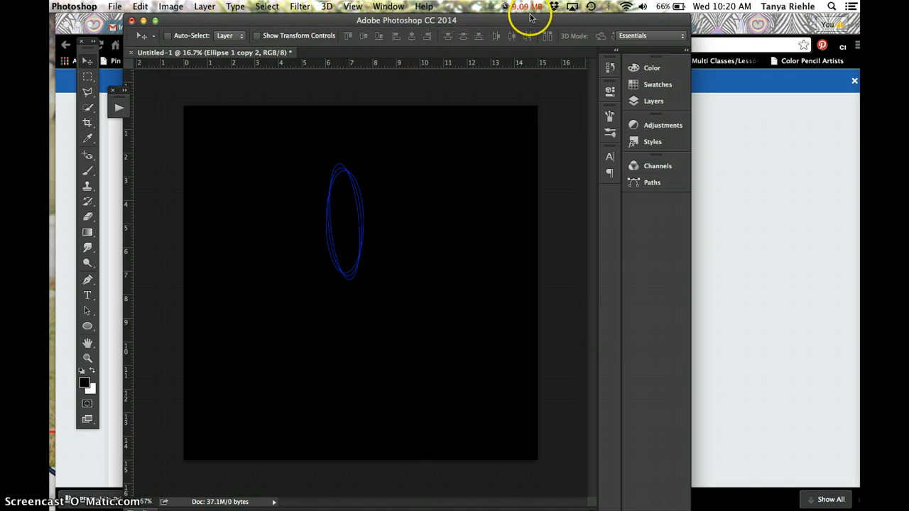
left_click(119, 107)
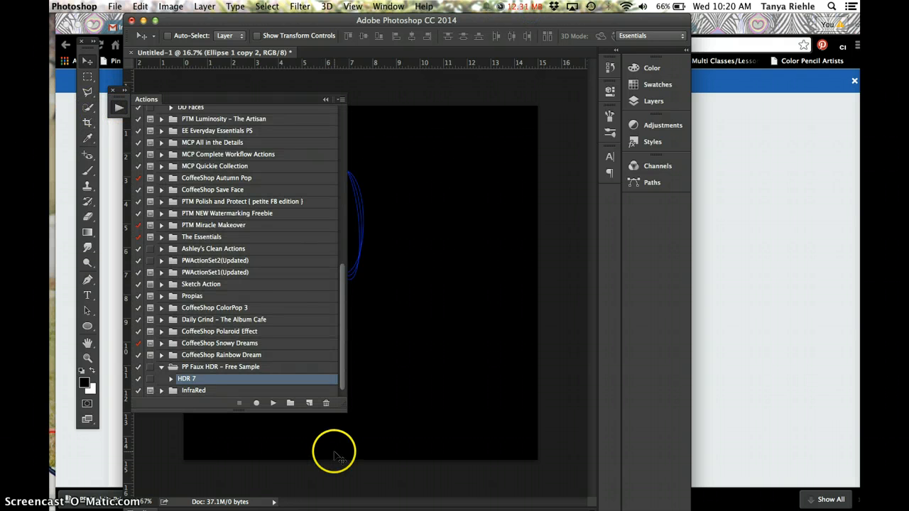
Collapse the expanded PP Faux HDR - Free Sample and My Workflows action sets
left_click(161, 366)
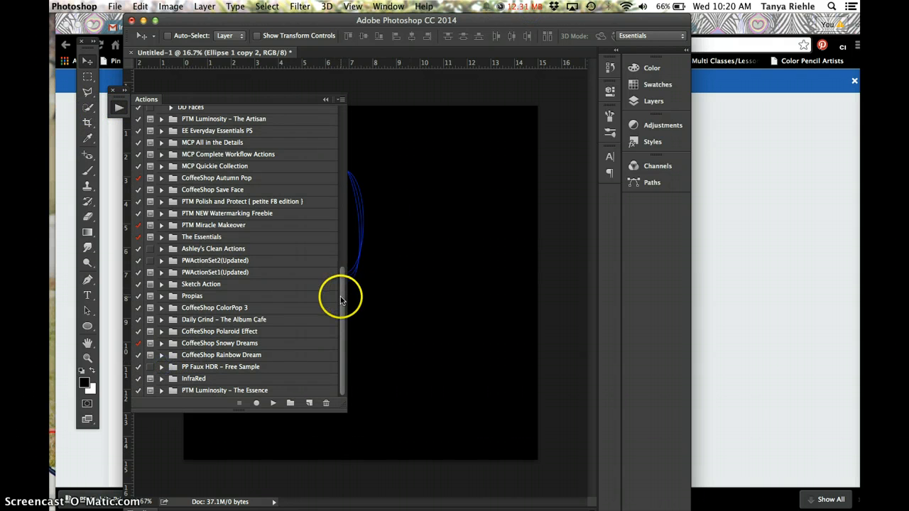
left_click_drag(343, 294, 341, 114)
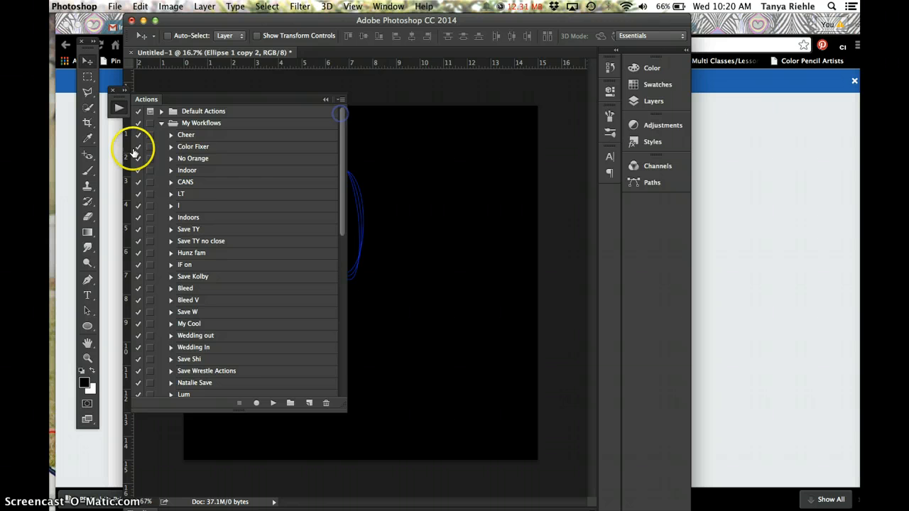
left_click(161, 123)
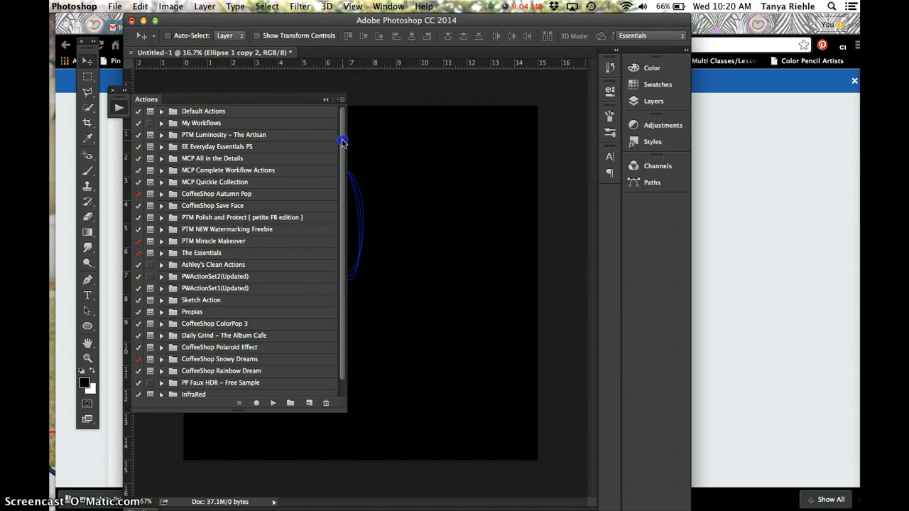
left_click_drag(341, 138, 341, 197)
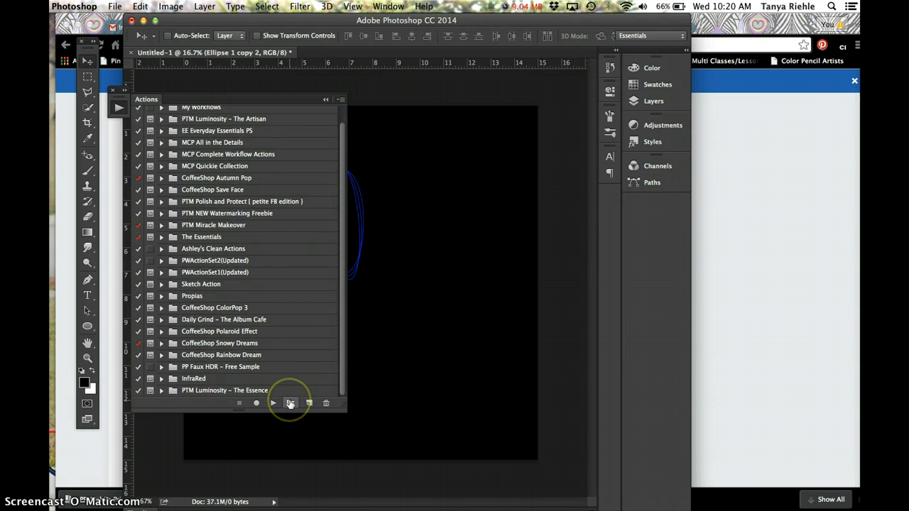
Create a new action set named My Workflows 2
left_click(290, 403)
type("M")
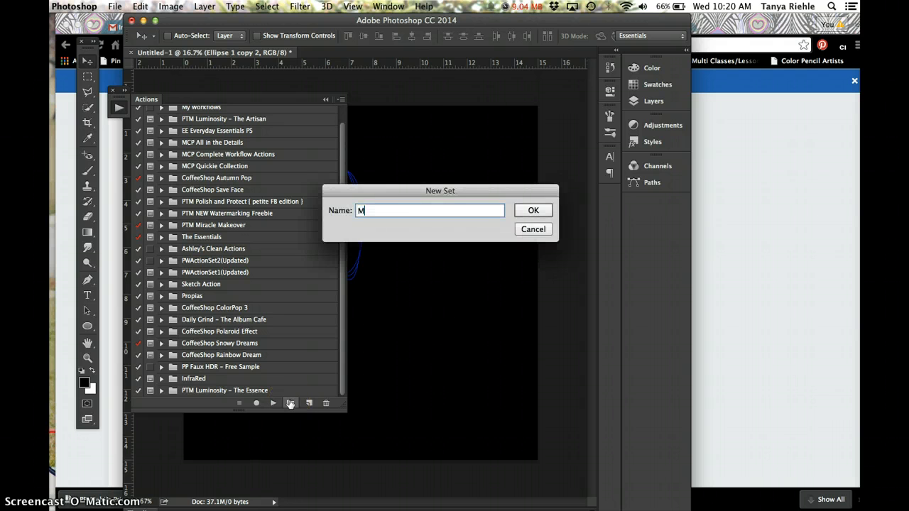
type("y Workflows 2")
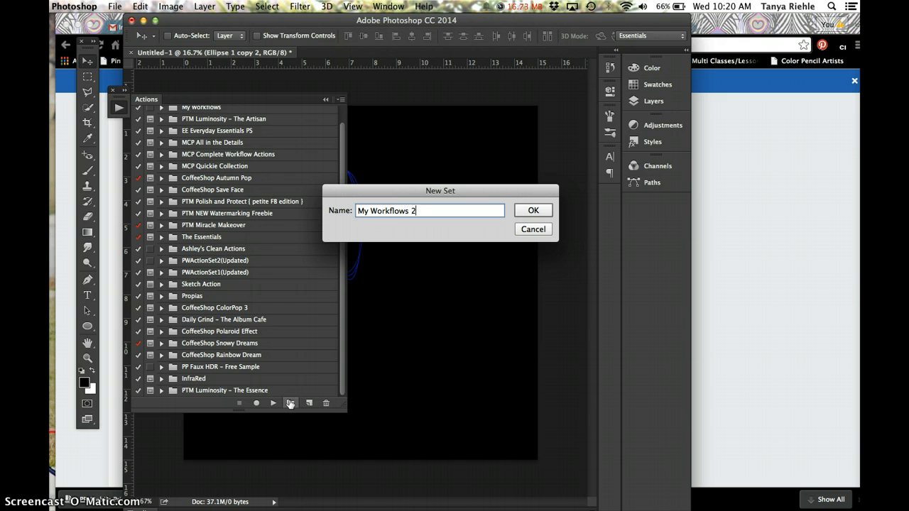
key("Return")
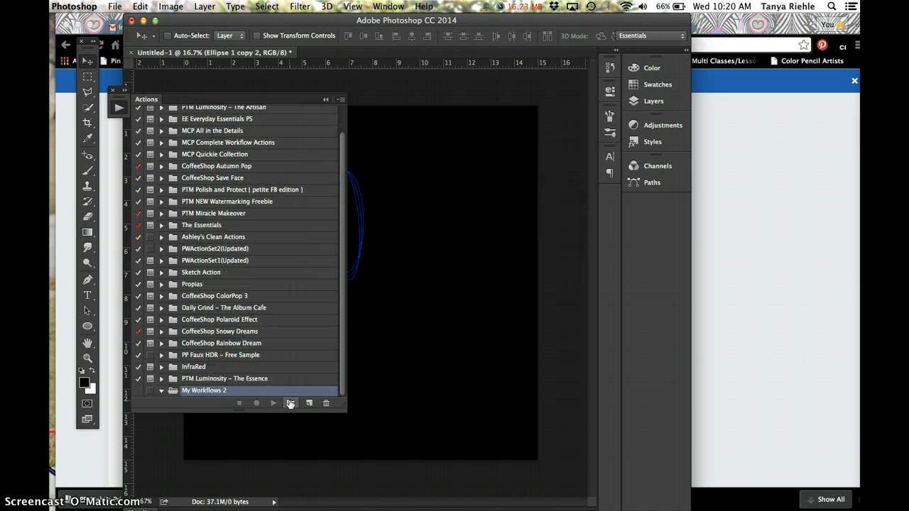
Start recording a new action named Fractal 15 in the My Workflows 2 set and collapse the Actions list
left_click(308, 403)
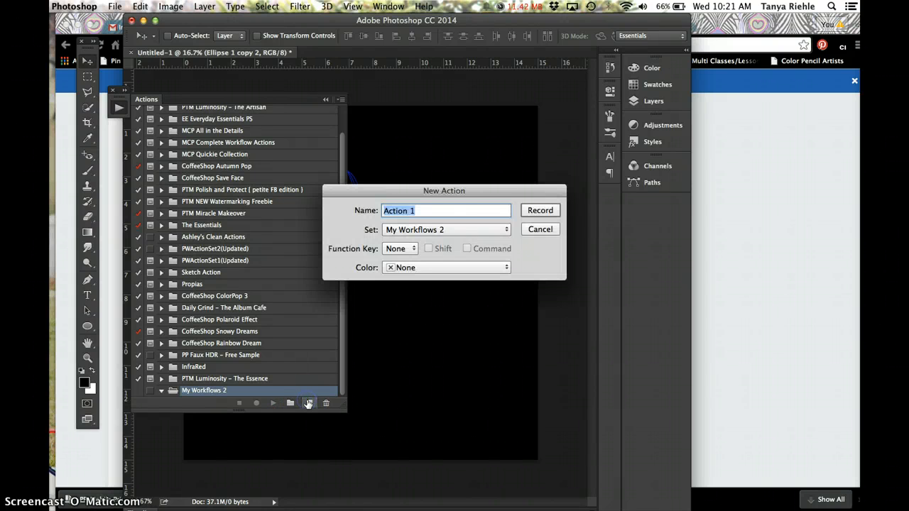
type("Fractal")
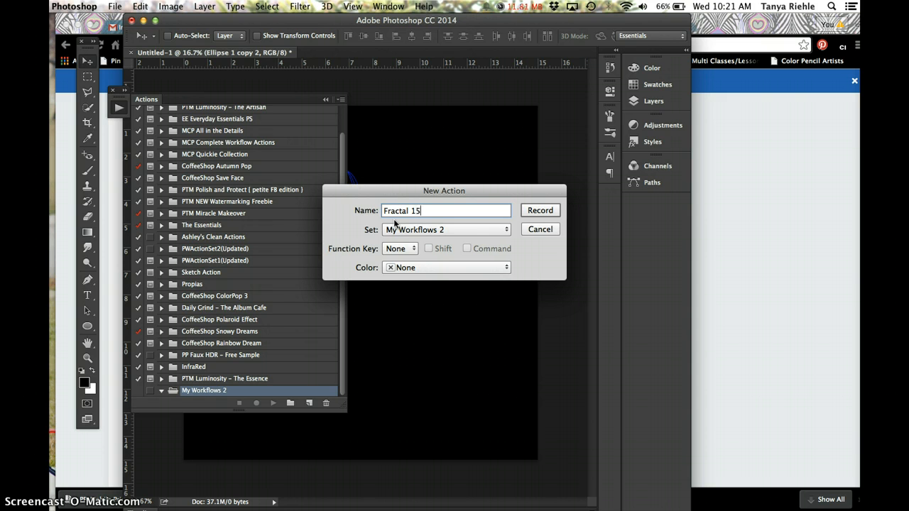
key("Return")
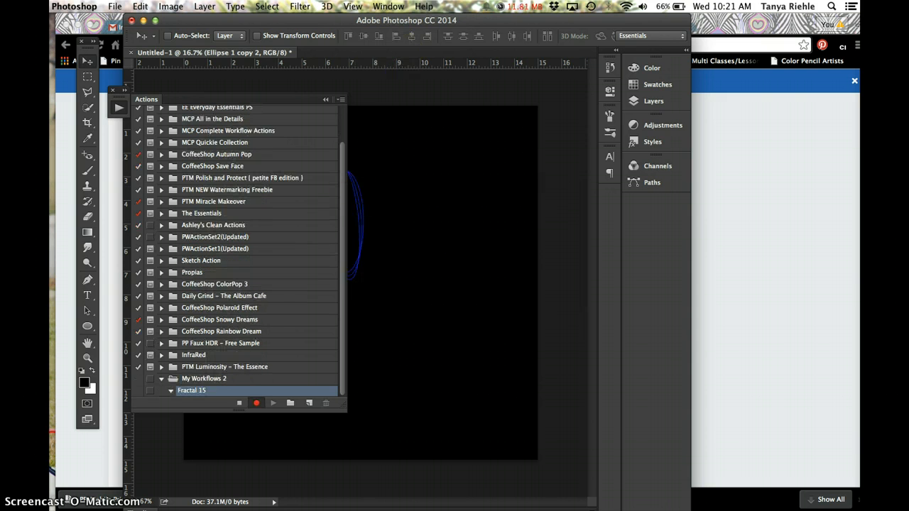
left_click(326, 100)
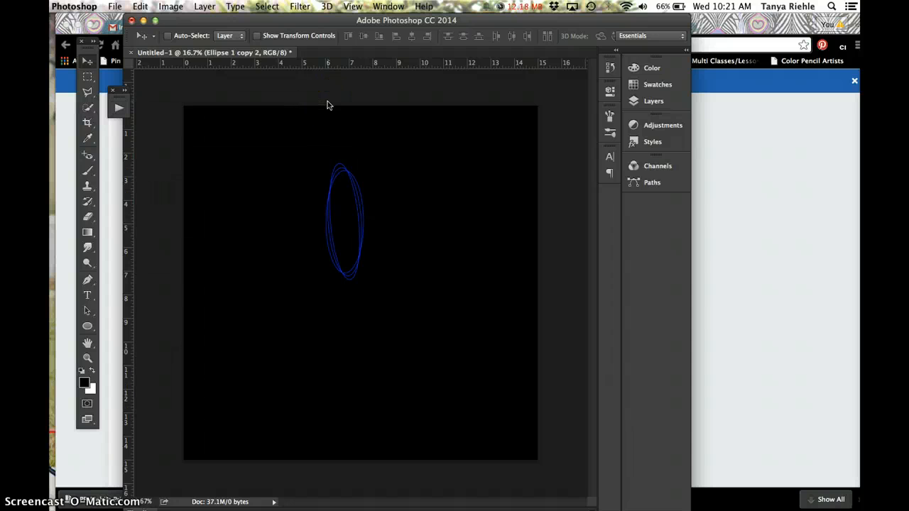
Duplicate the latest ellipse copy, rotate the duplicate 15 degrees with 15-degree horizontal and vertical skew, and apply the transformation
left_click(646, 101)
left_click(601, 58)
key("super+t")
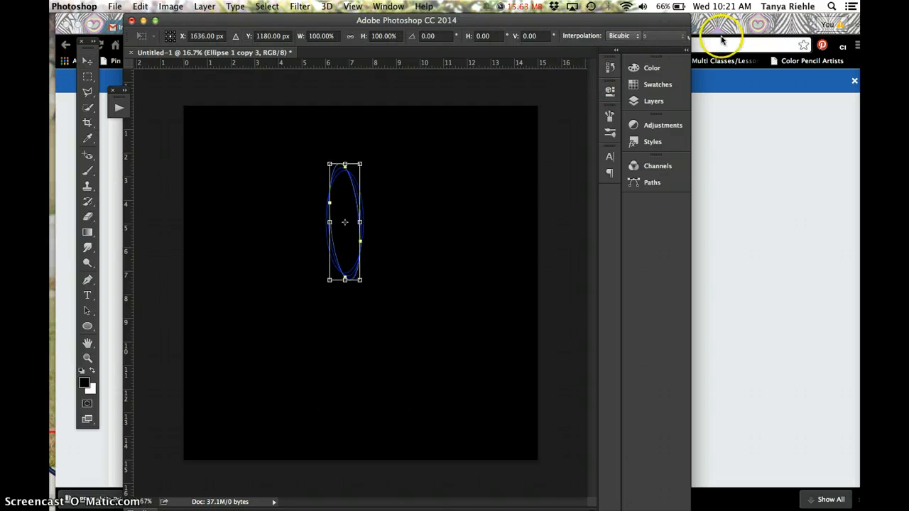
left_click(429, 36)
type("15")
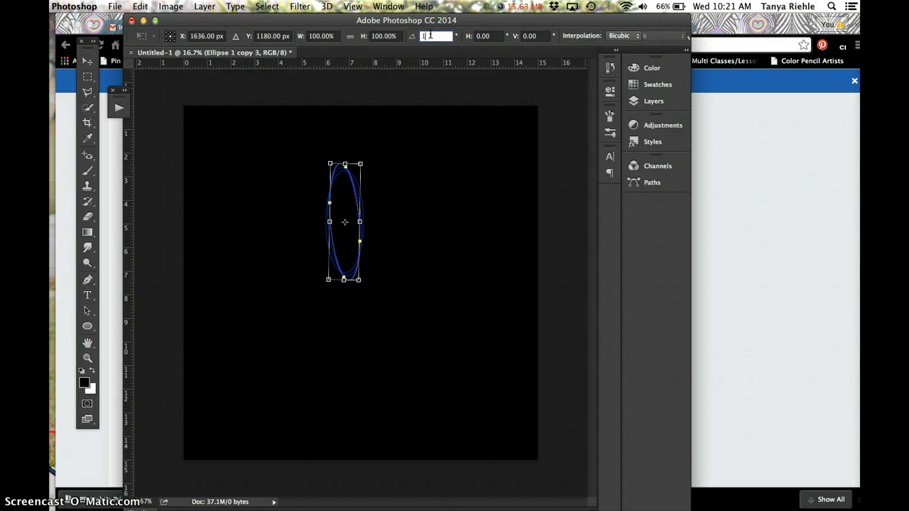
key("Tab")
type("15")
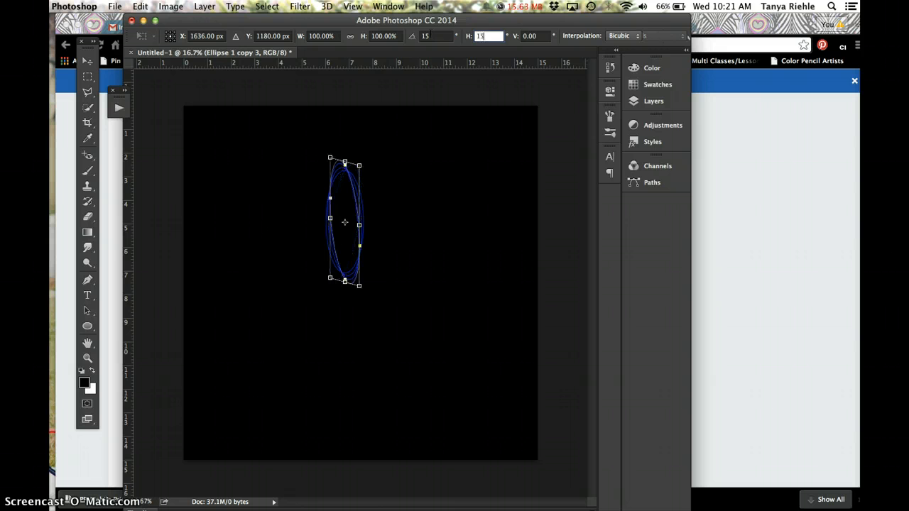
key("Tab")
type("15")
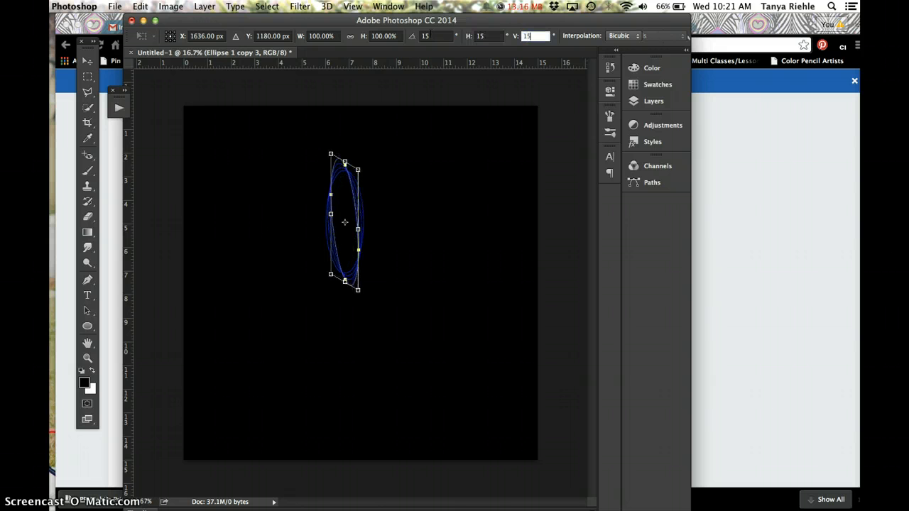
key("Return")
left_click(95, 66)
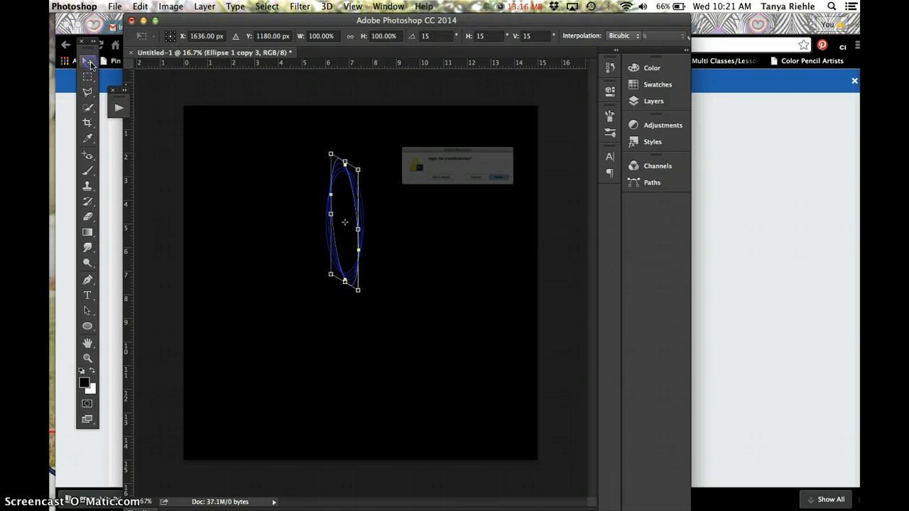
key("Return")
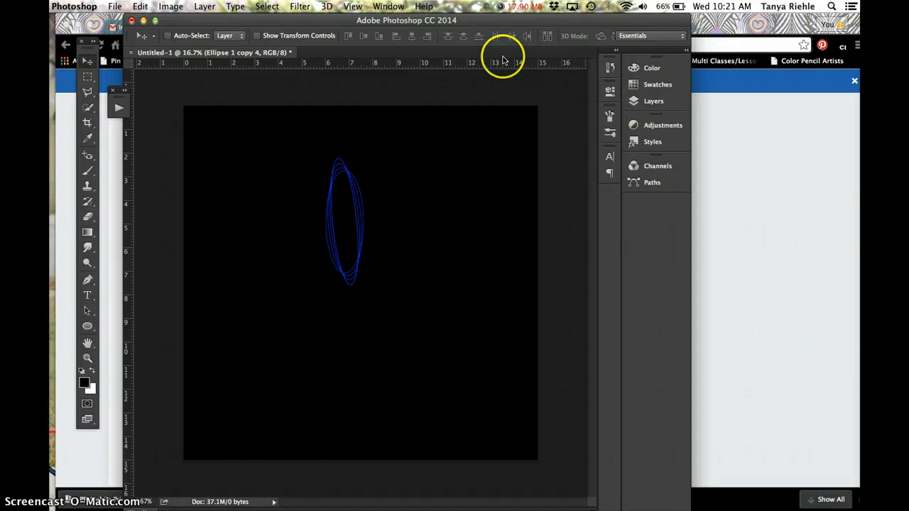
Record a second duplicate of the ellipse, rotated 15 degrees with 15-degree horizontal and vertical skew, applying the transformation
key("ctrl+t")
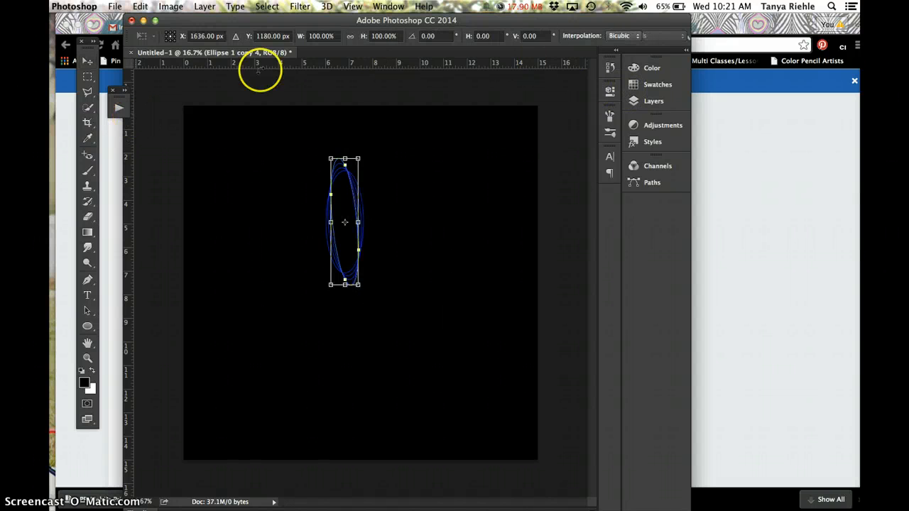
left_click(426, 35)
type("15")
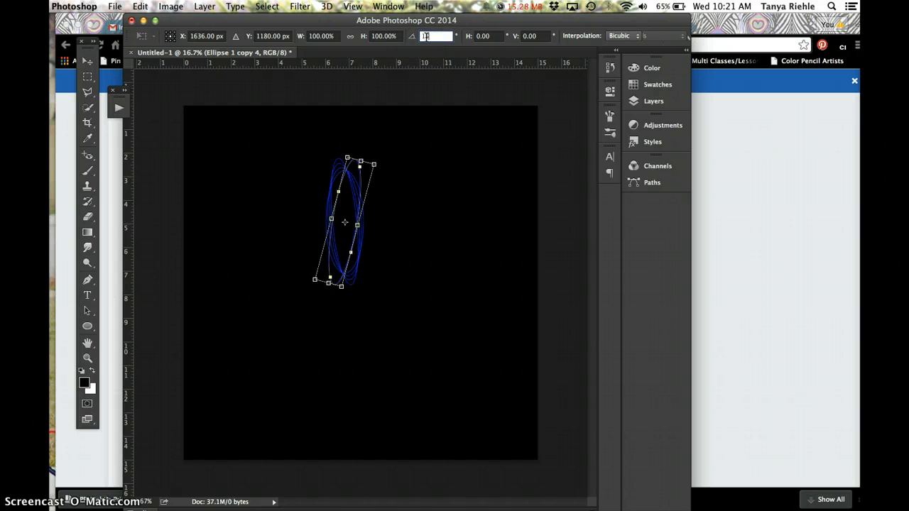
key("Tab")
type("15")
key("Tab")
type("15")
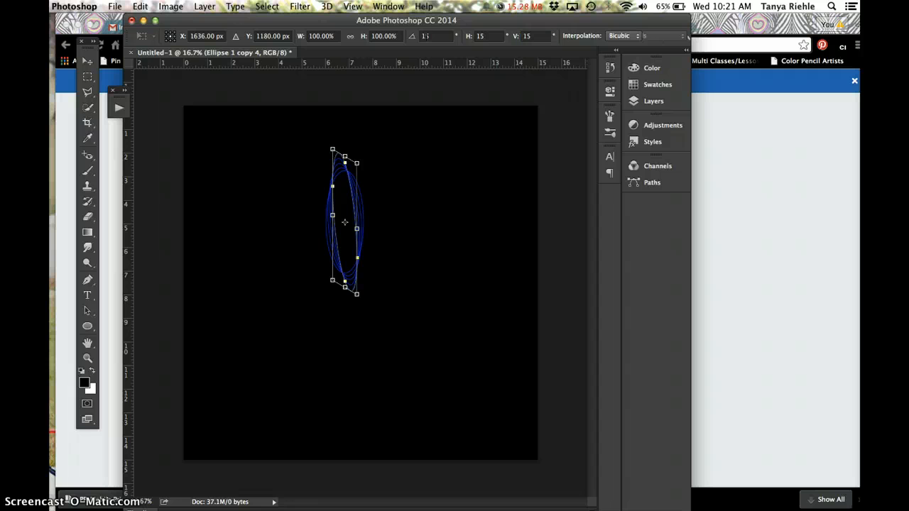
left_click(88, 62)
key("Return")
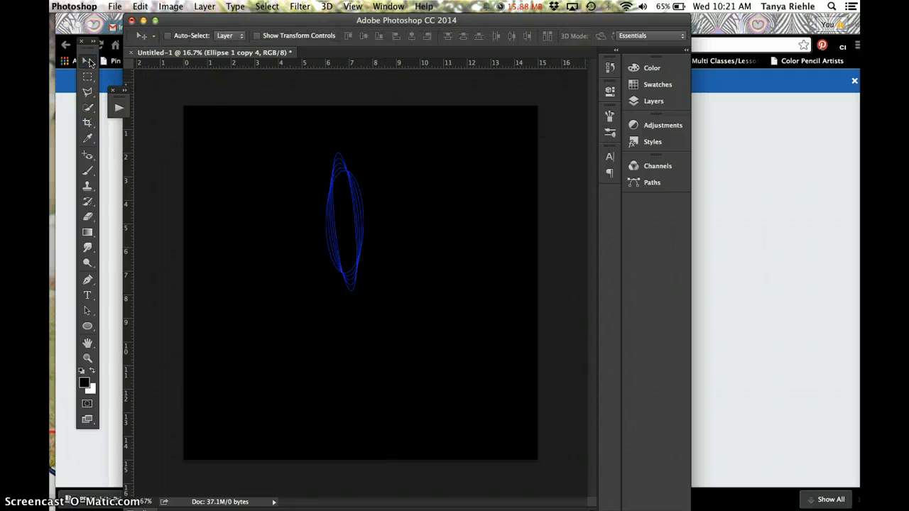
Stop recording the Fractal 15 action, collapse its recorded steps, and narrow the Actions list with that action selected
left_click(119, 108)
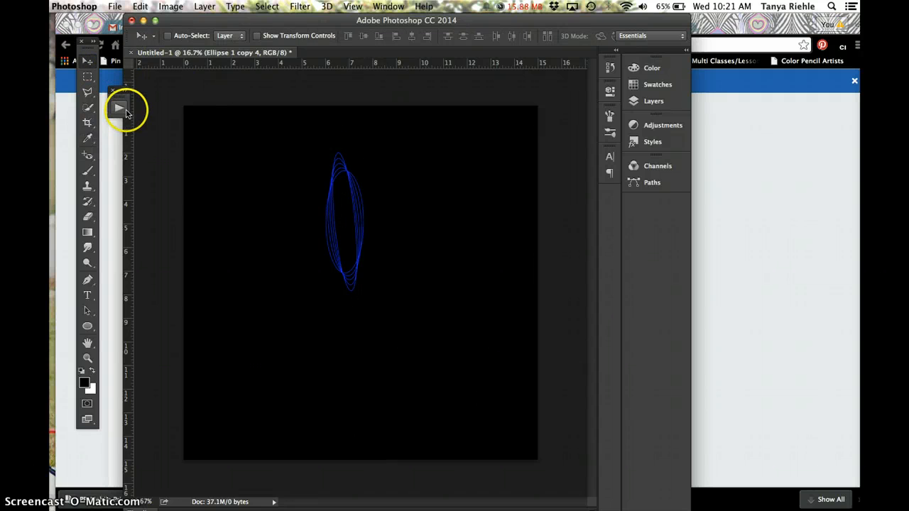
left_click(240, 403)
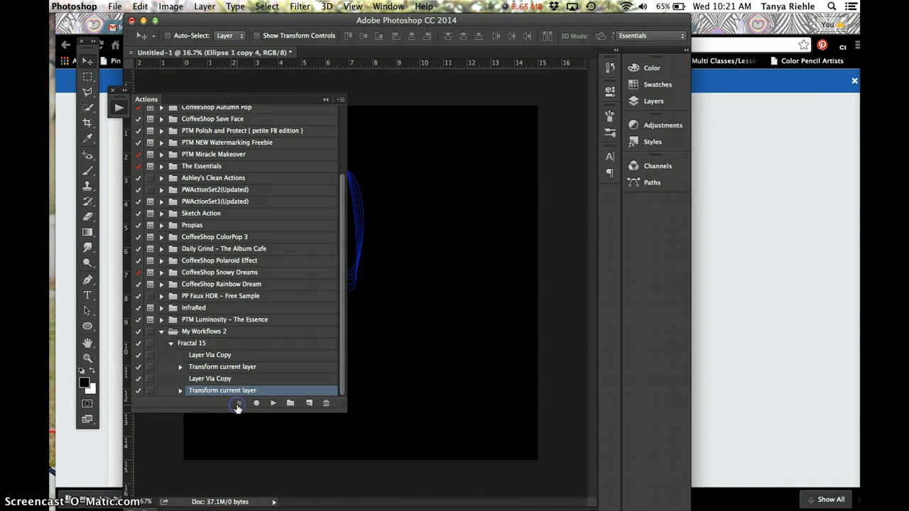
left_click(170, 344)
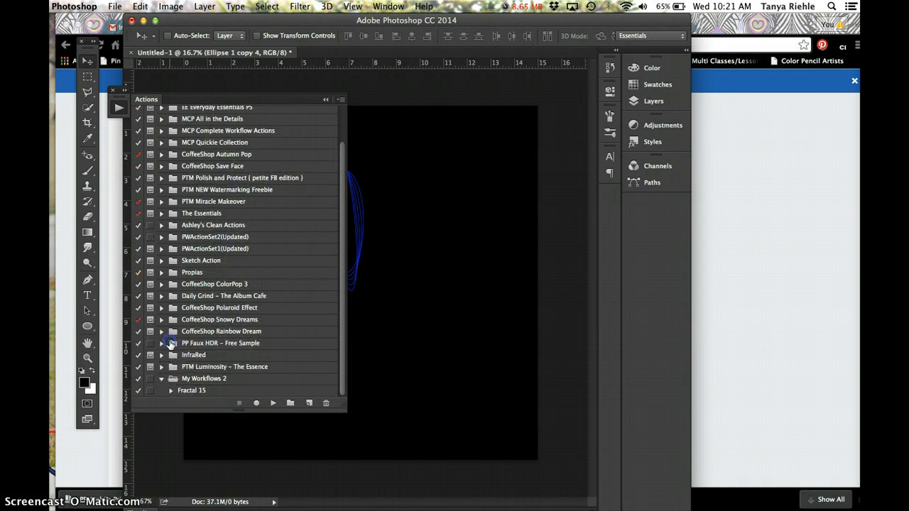
left_click(187, 390)
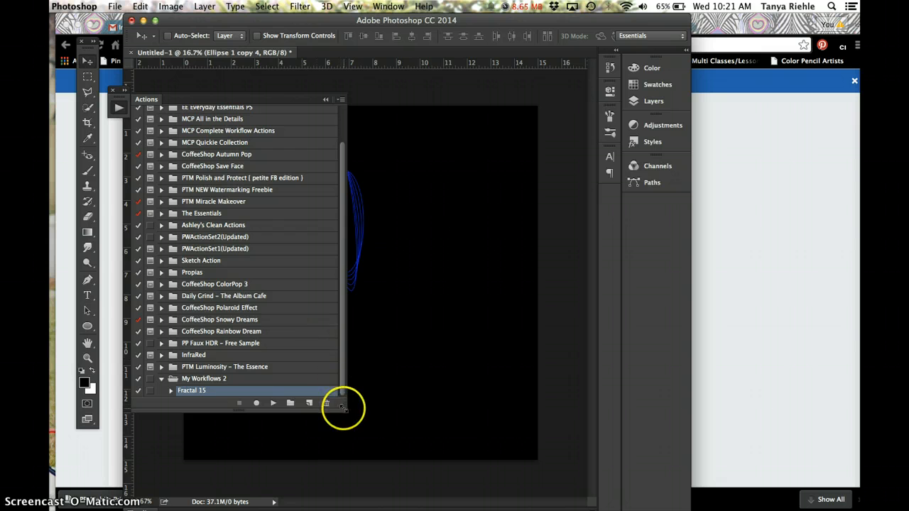
left_click_drag(344, 408, 249, 406)
Play the Fractal 15 action repeatedly, about a dozen times, until the ellipse copies stretch to the canvas's lower edge
left_click(180, 400)
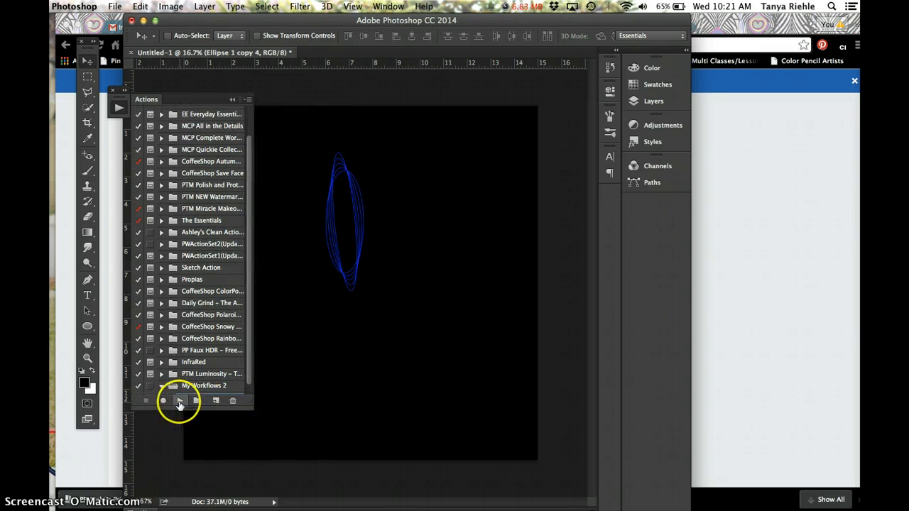
left_click(180, 402)
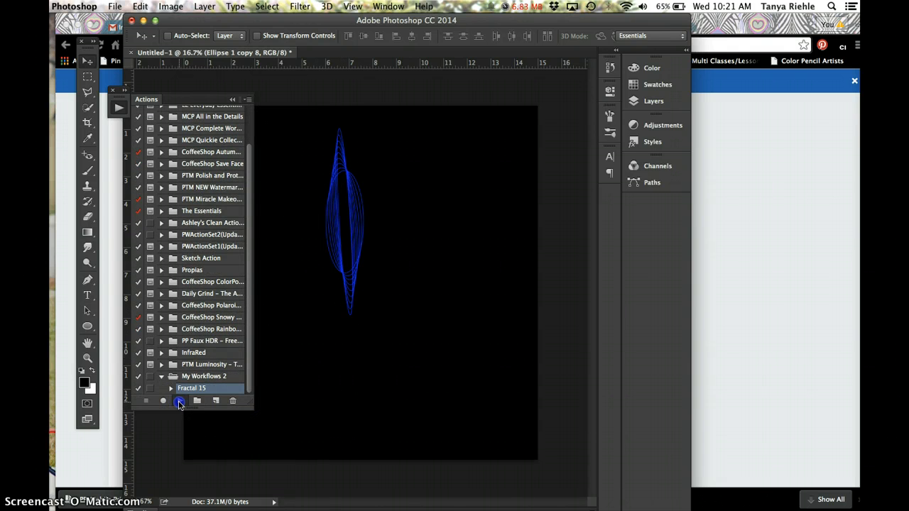
left_click(180, 402)
left_click(179, 402)
left_click(180, 402)
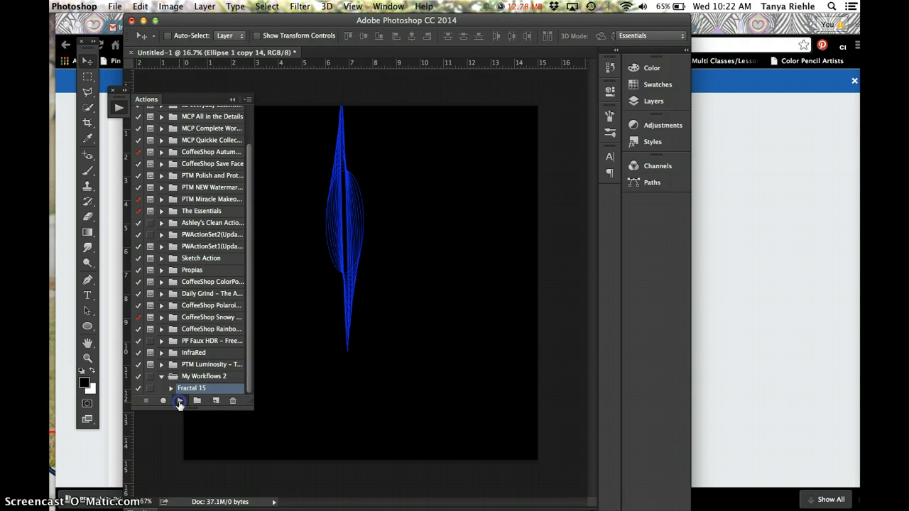
left_click(180, 402)
left_click(179, 402)
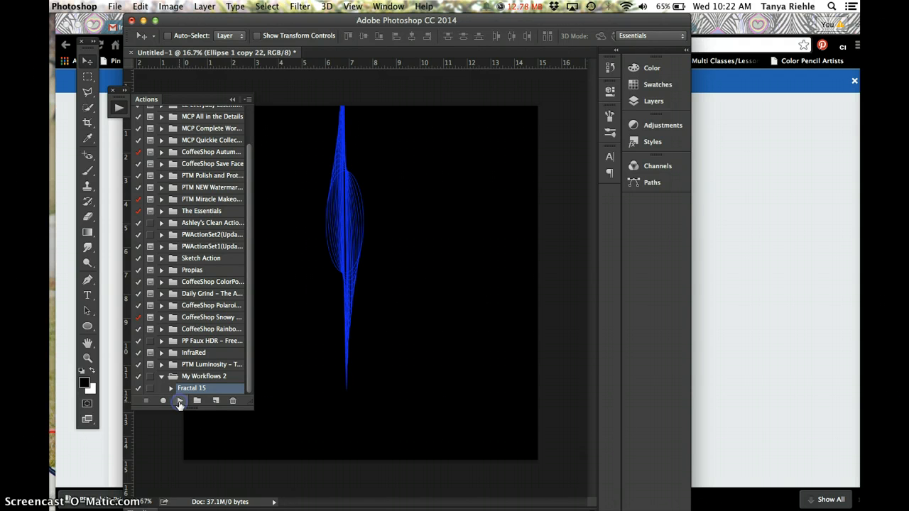
left_click(180, 402)
left_click(180, 402)
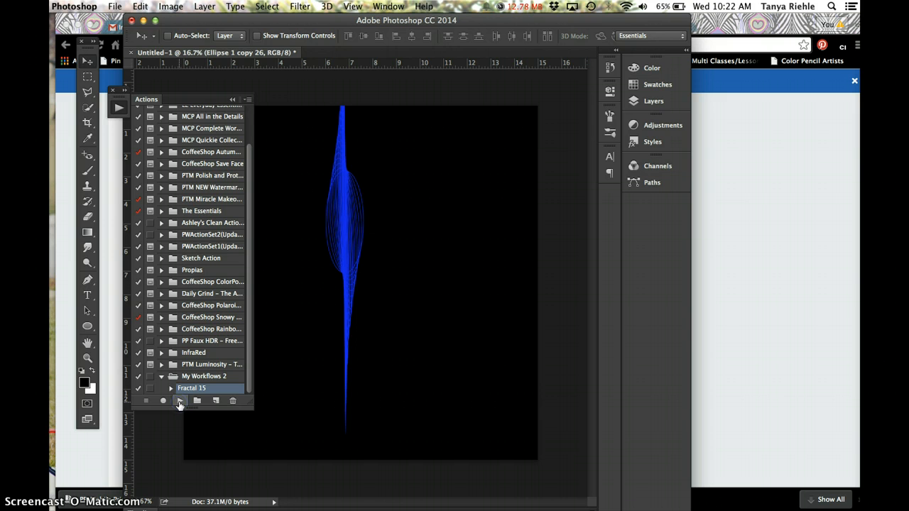
left_click(179, 402)
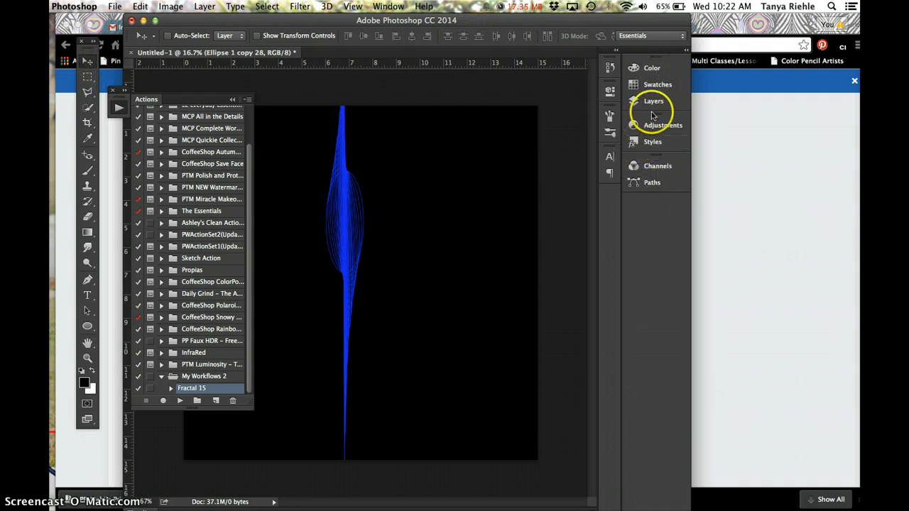
Revert the document to its original Untitled-1 history snapshot and fill the blank canvas with black
left_click(610, 67)
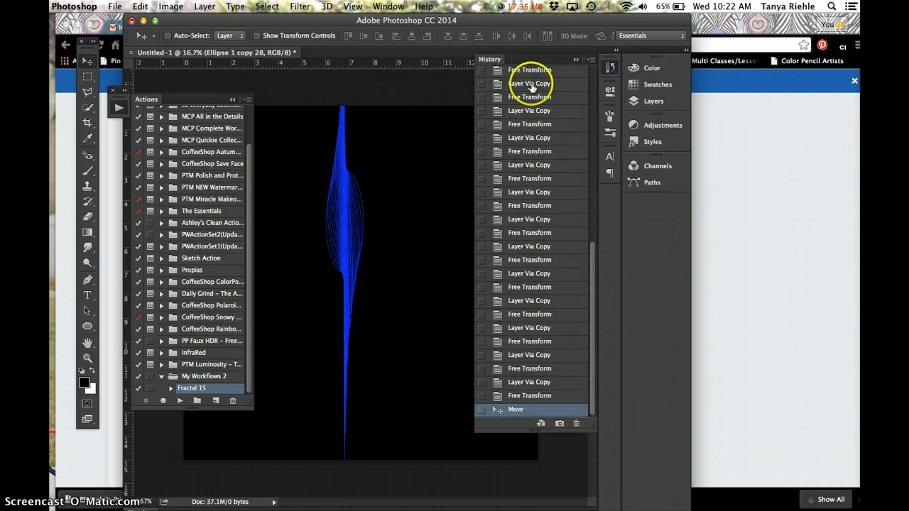
scroll(531, 85, "up", 5)
left_click(500, 80)
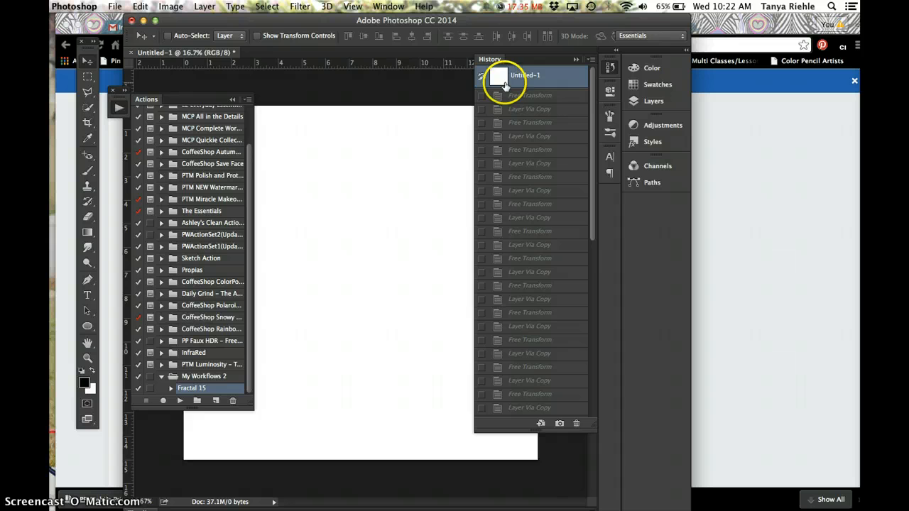
key("alt+BackSpace")
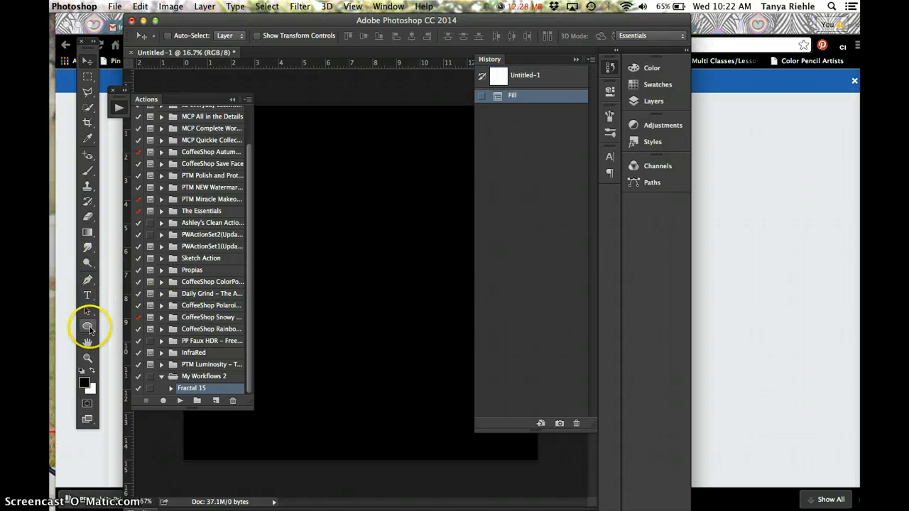
Draw an unfilled ellipse about 563 by 819 px with a 1.74 pt blue stroke and move it near the canvas centre
left_click(230, 99)
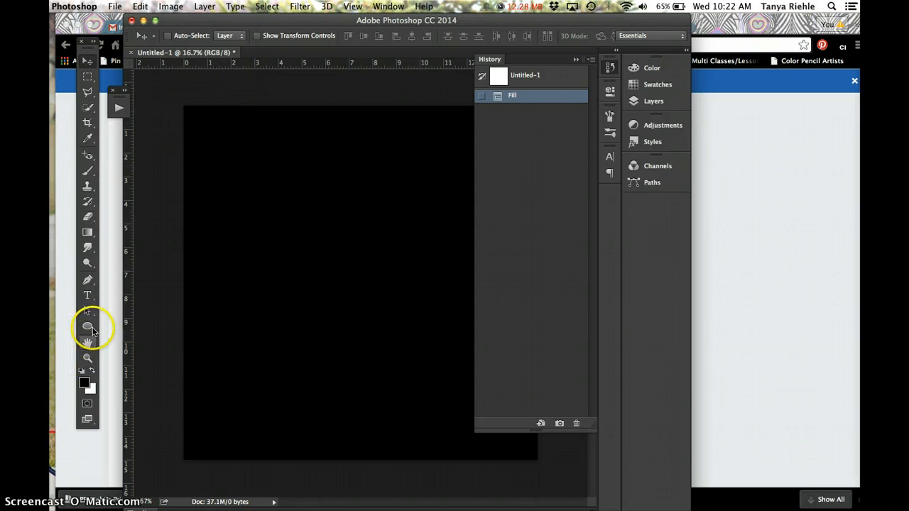
left_click(90, 328)
left_click_drag(312, 190, 364, 270)
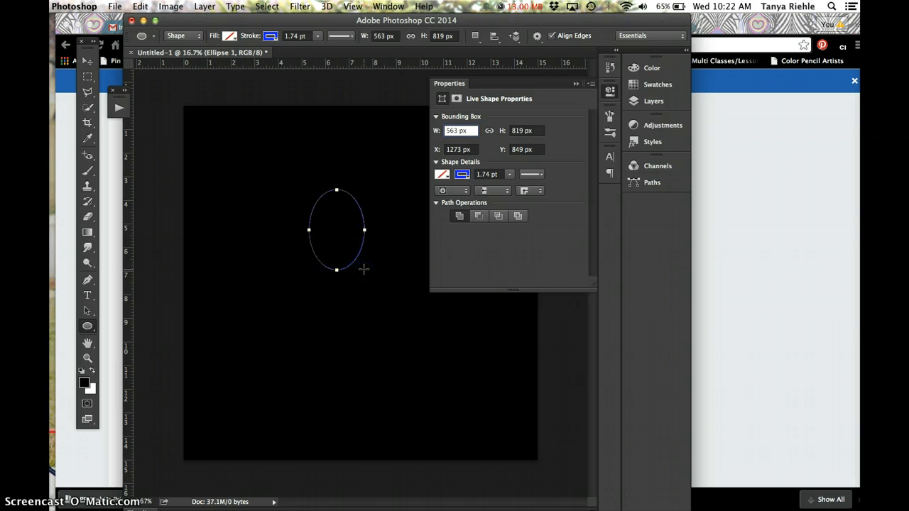
left_click(578, 85)
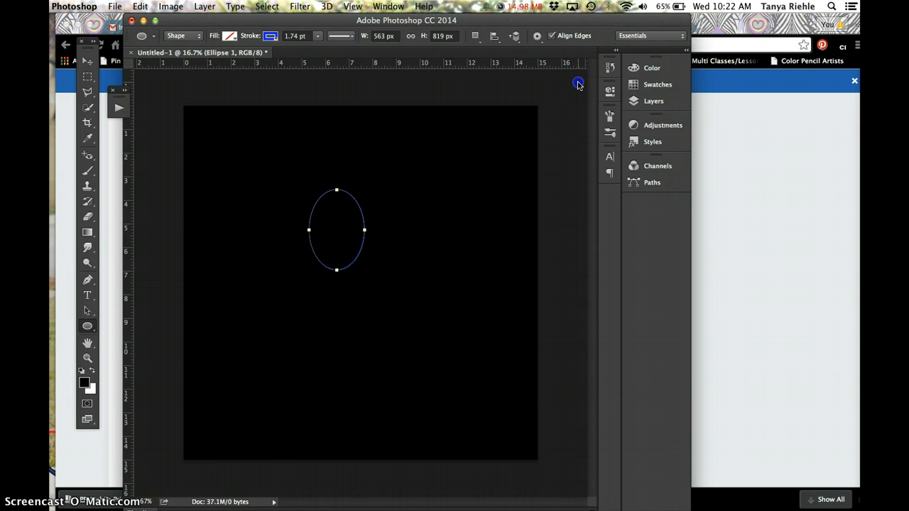
left_click(86, 62)
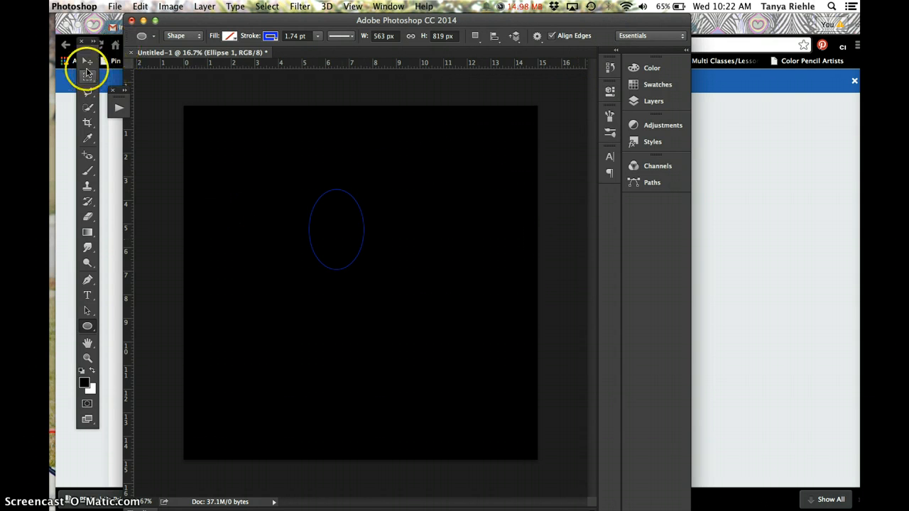
left_click_drag(364, 237, 387, 272)
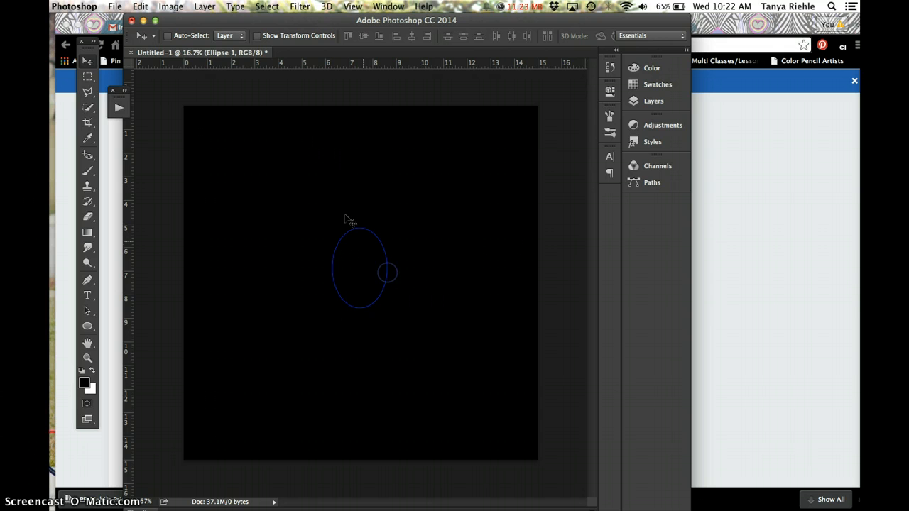
Duplicate the blue ellipse, rotate the copy 15 degrees and skew it 15 degrees horizontally and vertically
key("super")
left_click(323, 174, "alt")
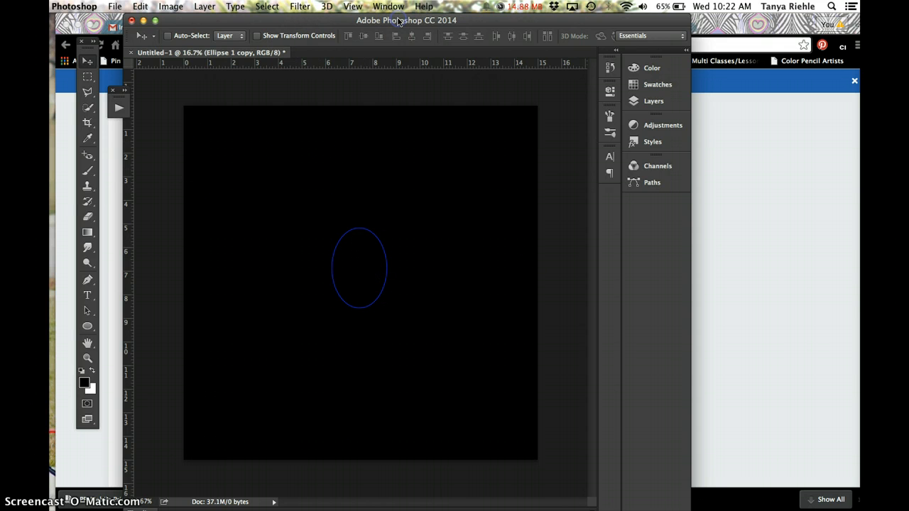
key("super+t")
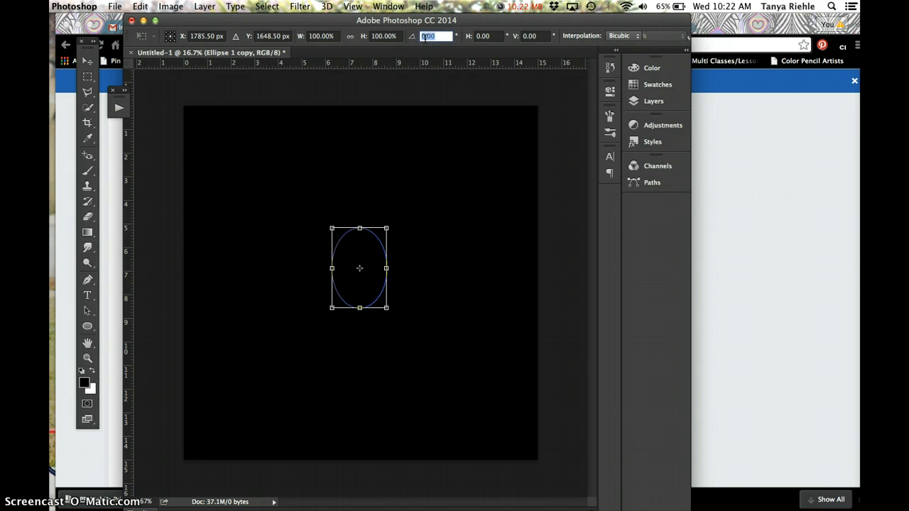
type("15")
key("Tab")
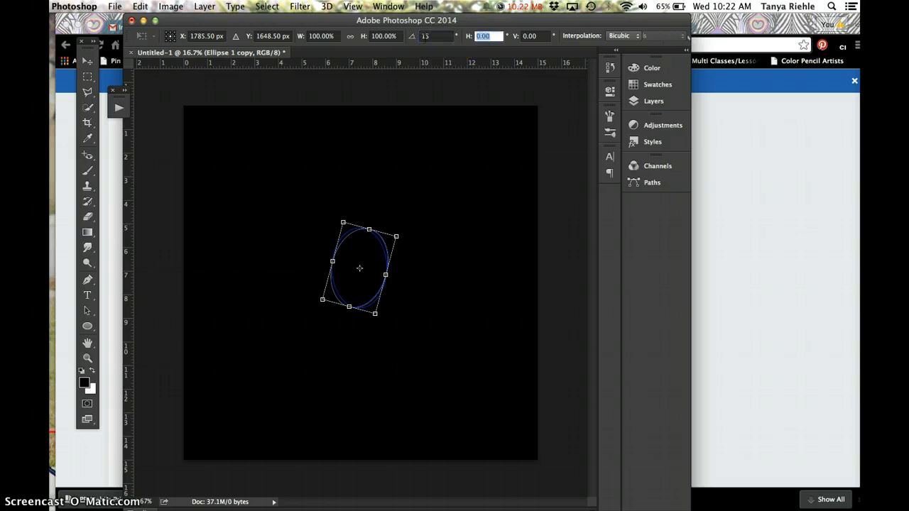
type("15")
key("Tab")
type("15")
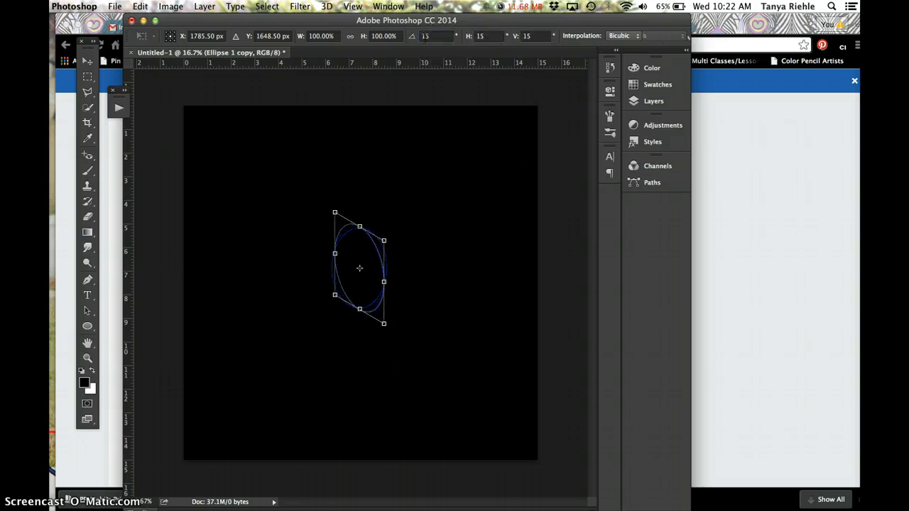
left_click(88, 58)
key("Return")
Add a Gradient Overlay to the ellipse copy using the Blue, Yellow, Blue gradient preset
left_click(646, 100)
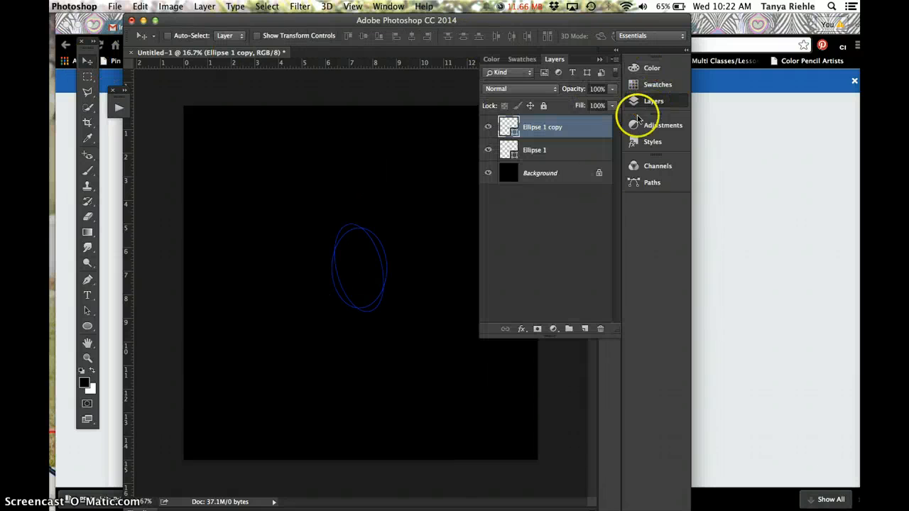
left_click(521, 328)
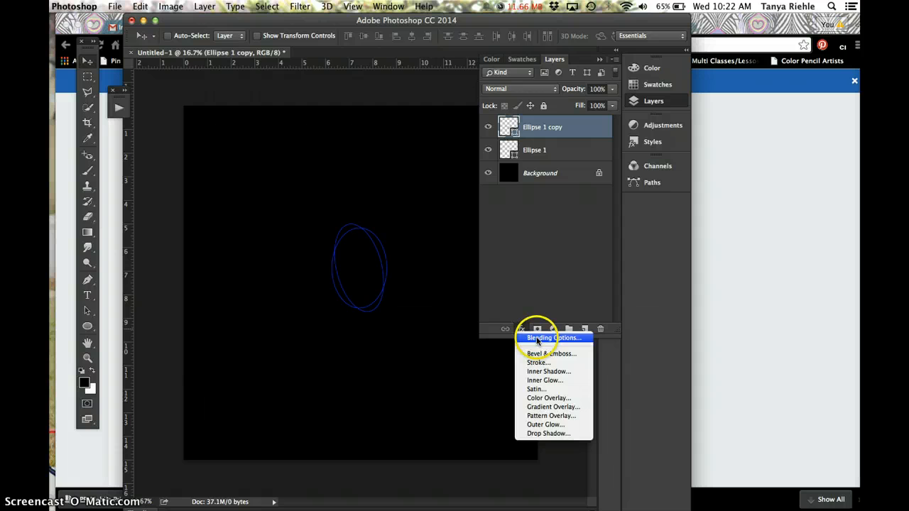
left_click(541, 407)
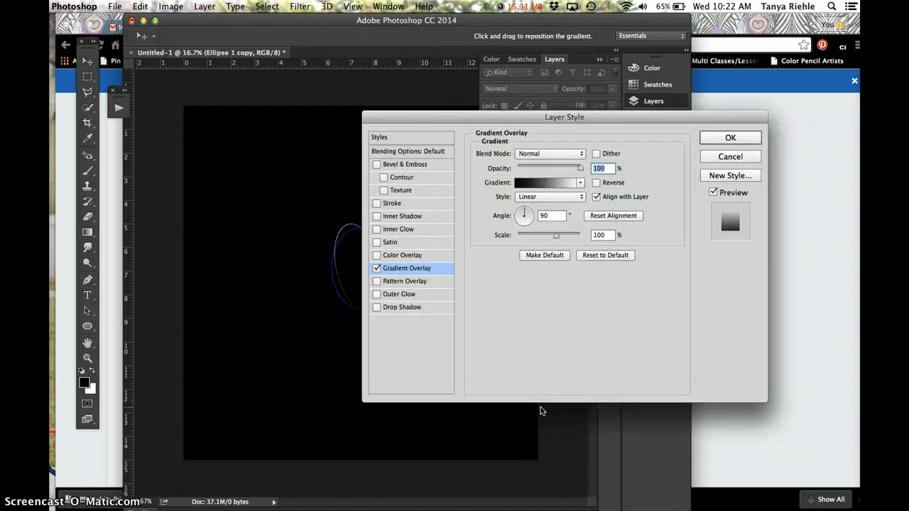
left_click_drag(585, 117, 700, 110)
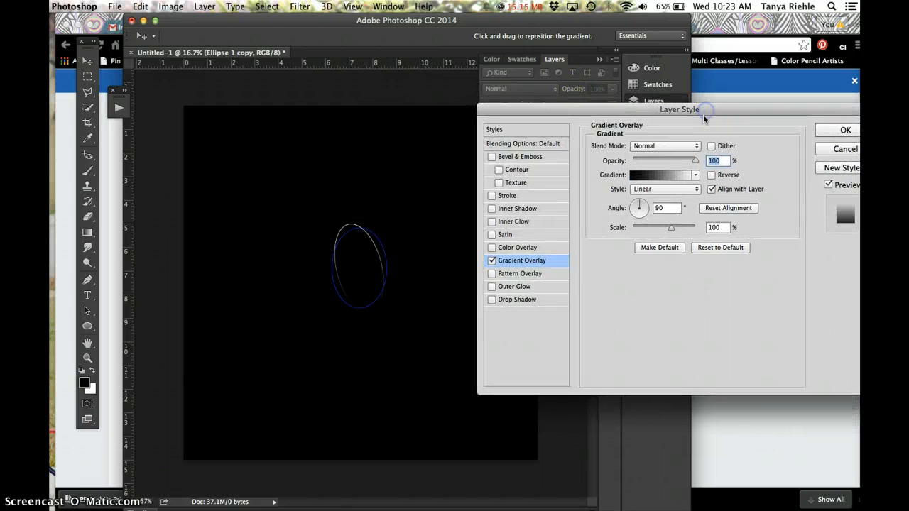
left_click(692, 176)
left_click(521, 152)
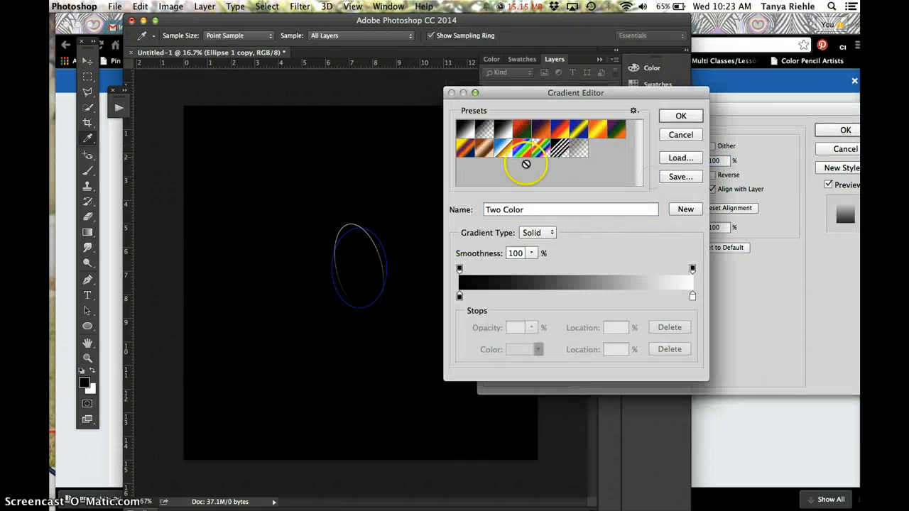
left_click(579, 129)
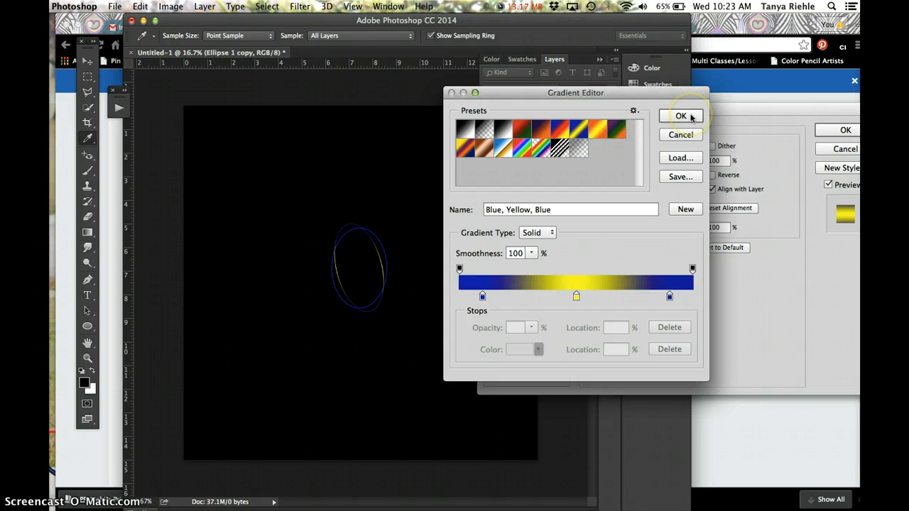
Recolour the gradient's first blue stop to efeefc and its last blue stop to e7e6f8, and apply the overlay
double_click(482, 296)
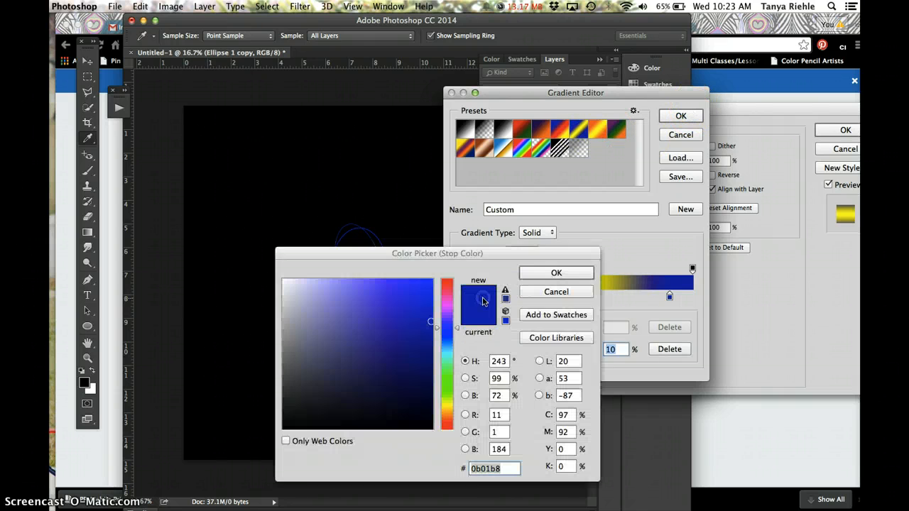
left_click(290, 281)
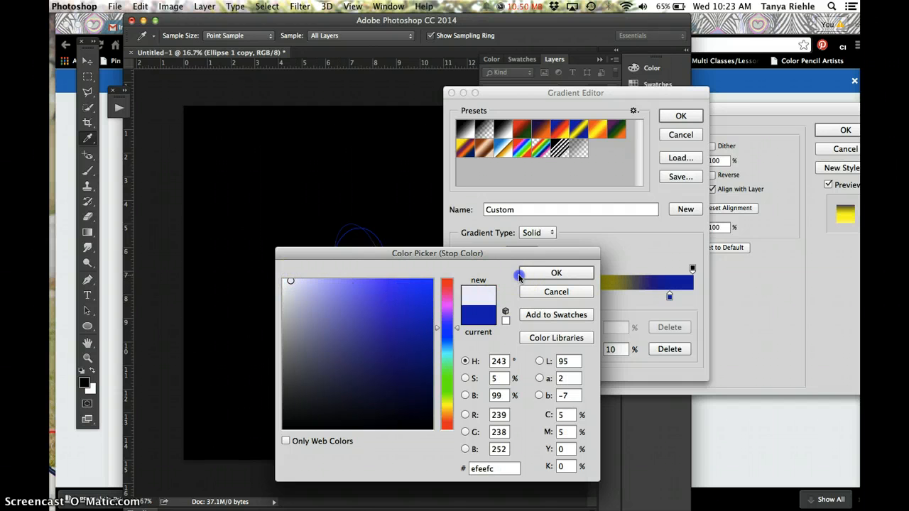
left_click(541, 274)
double_click(671, 297)
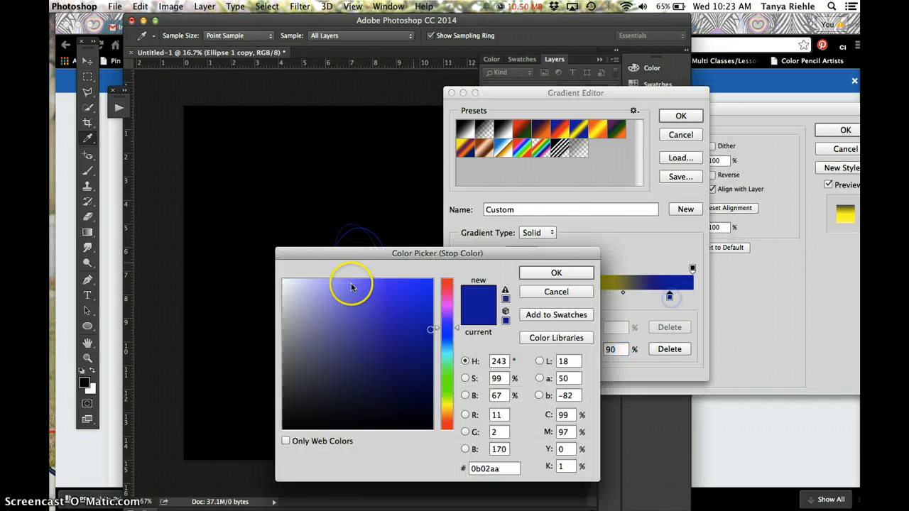
left_click(293, 282)
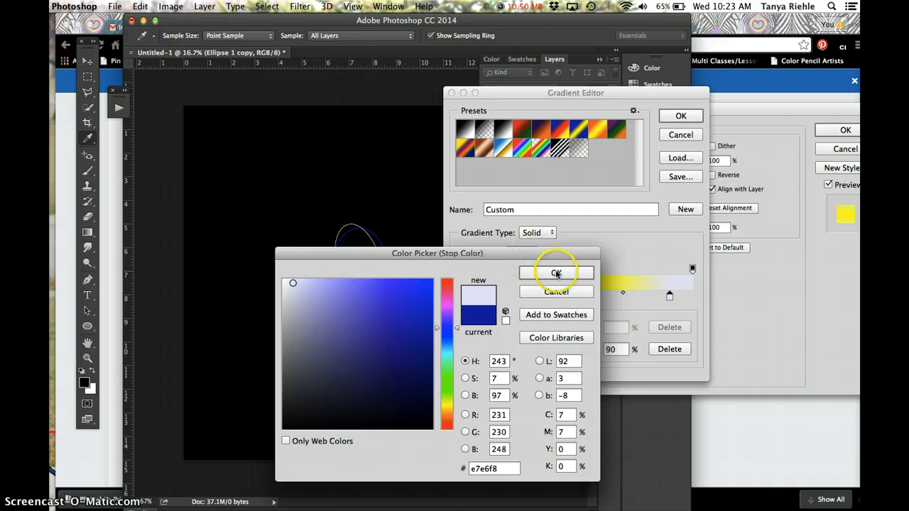
left_click(556, 273)
left_click(683, 116)
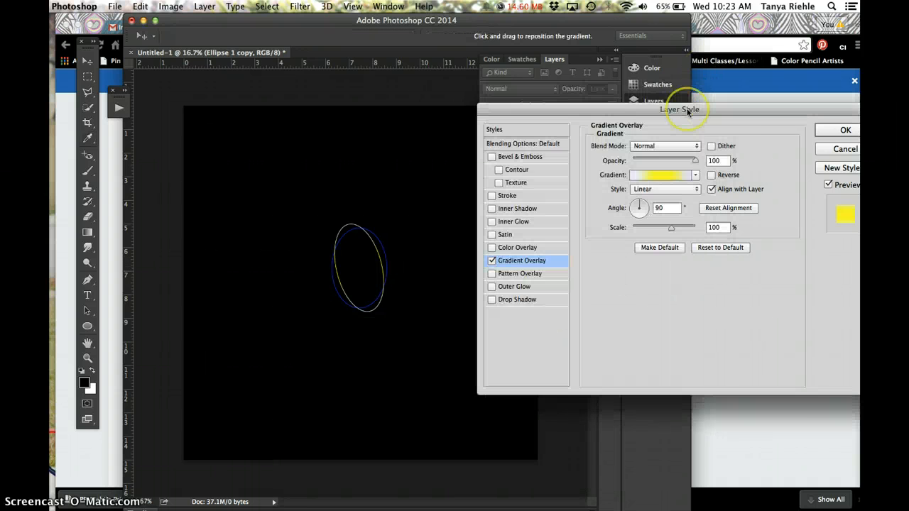
left_click(835, 131)
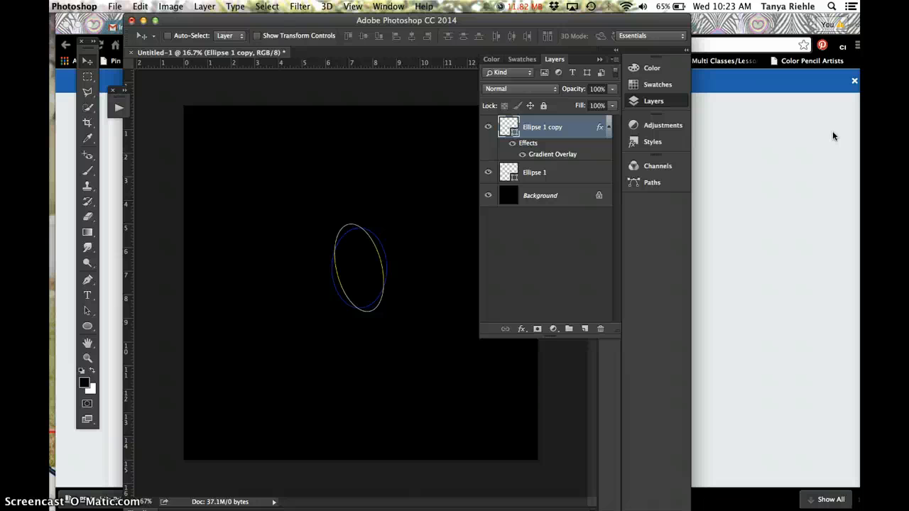
Duplicate the gradient ellipse with a 15-degree rotation and 15-degree horizontal and vertical skews
key("super+j")
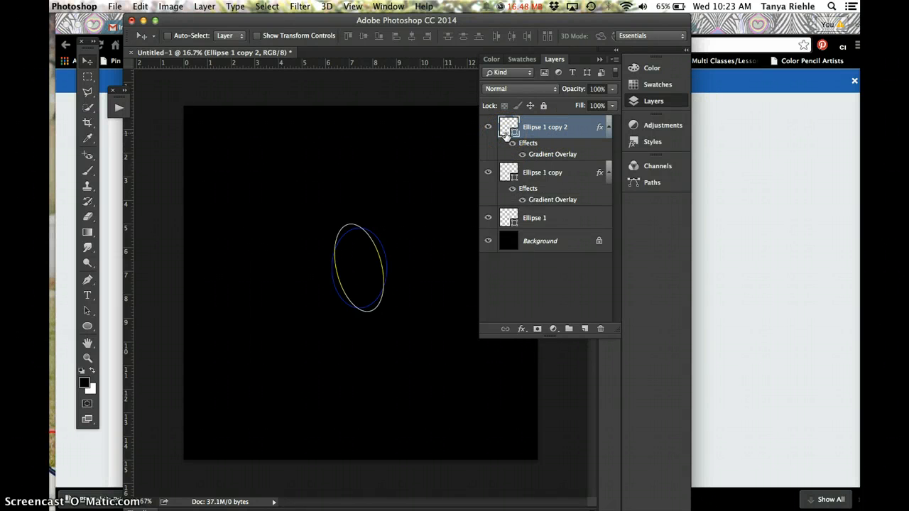
key("super+t")
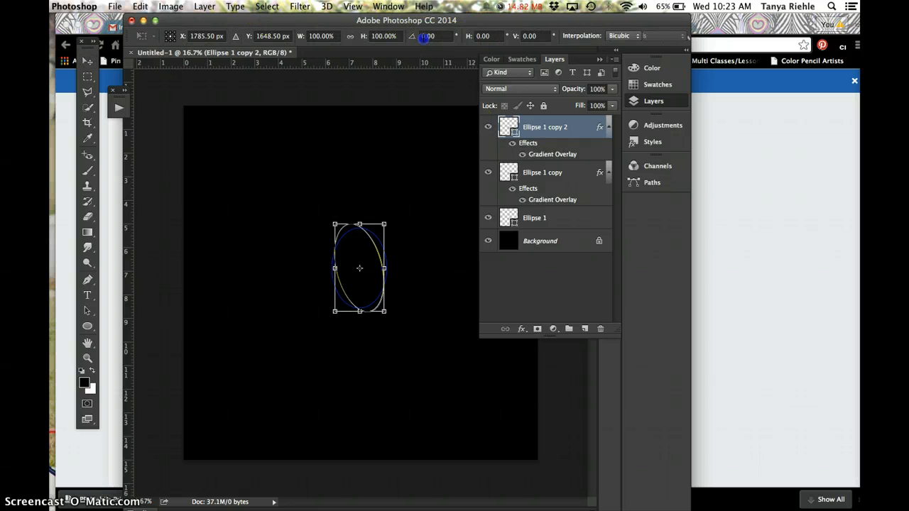
left_click(426, 36)
type("5")
key("Tab")
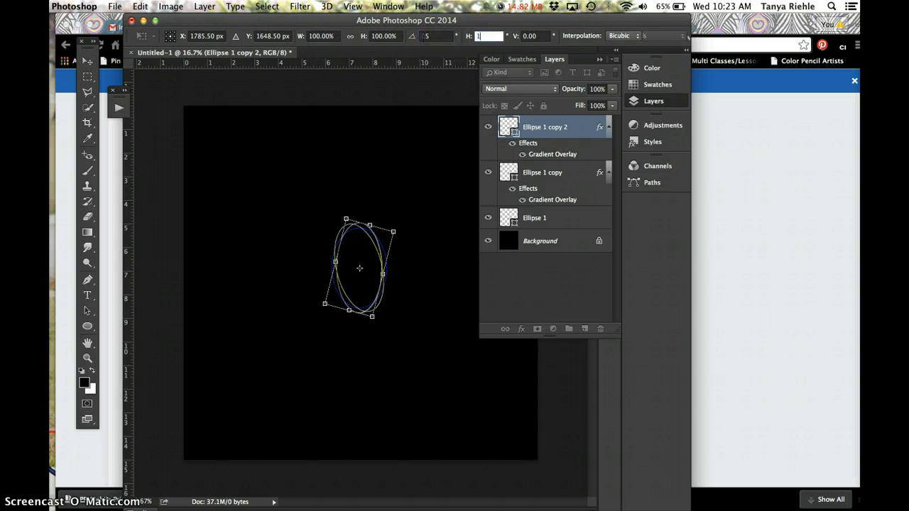
type("15")
key("Tab")
type("15")
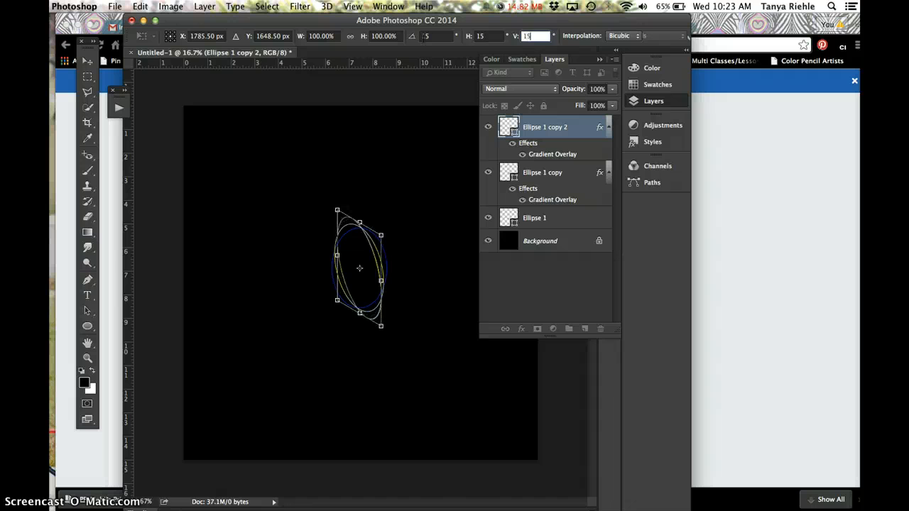
left_click(87, 61)
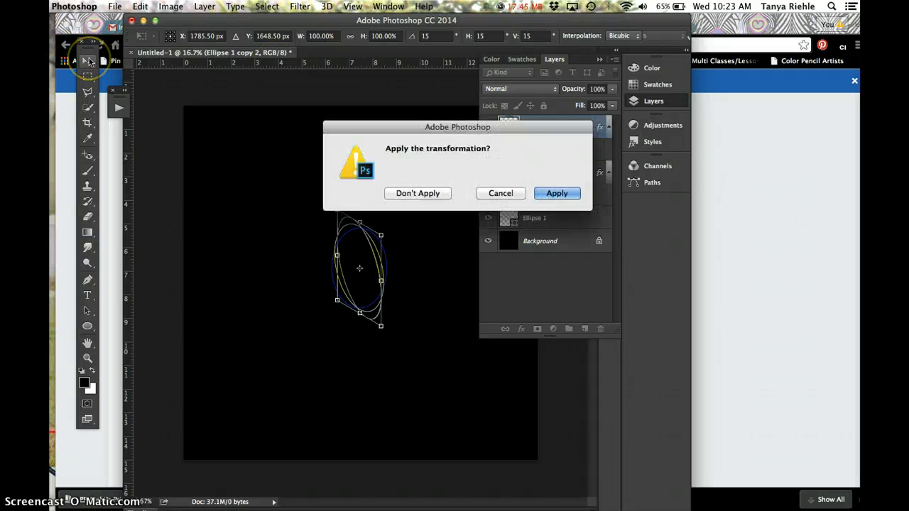
key("Return")
left_click(600, 60)
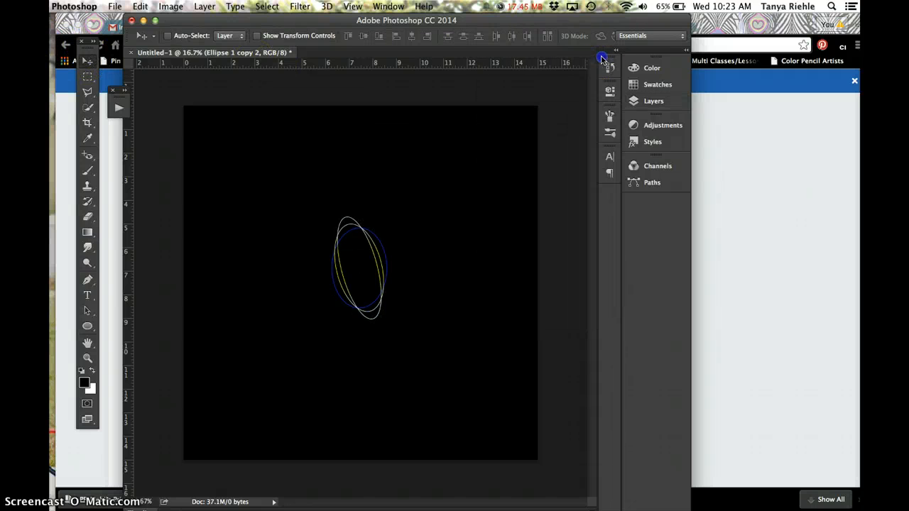
Play the Fractal 15 action repeatedly, about two dozen times, until the layer Ellipse 1 copy 26 is made
left_click(118, 108)
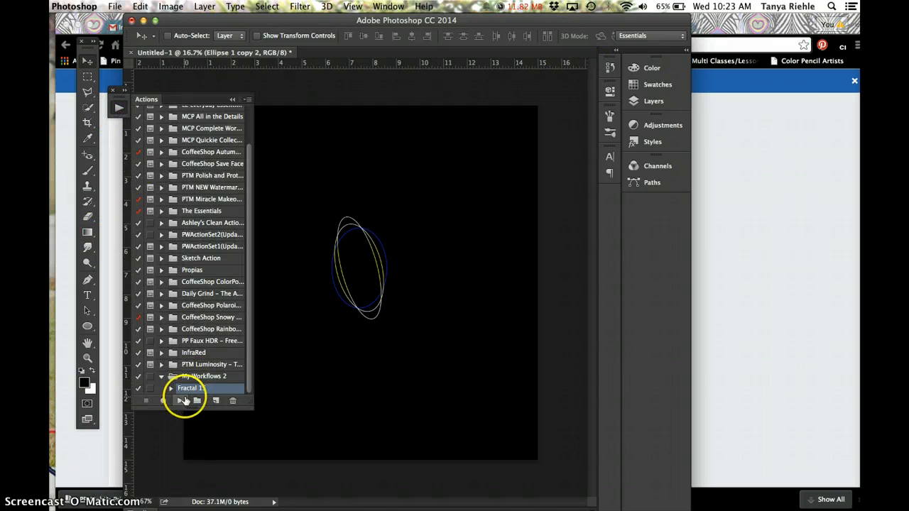
left_click(183, 401)
left_click(184, 401)
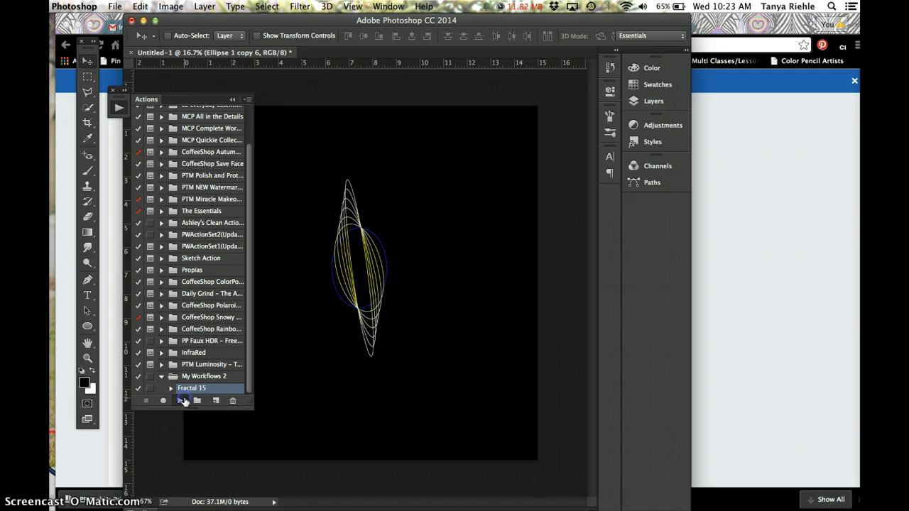
left_click(184, 401)
left_click(183, 401)
left_click(184, 401)
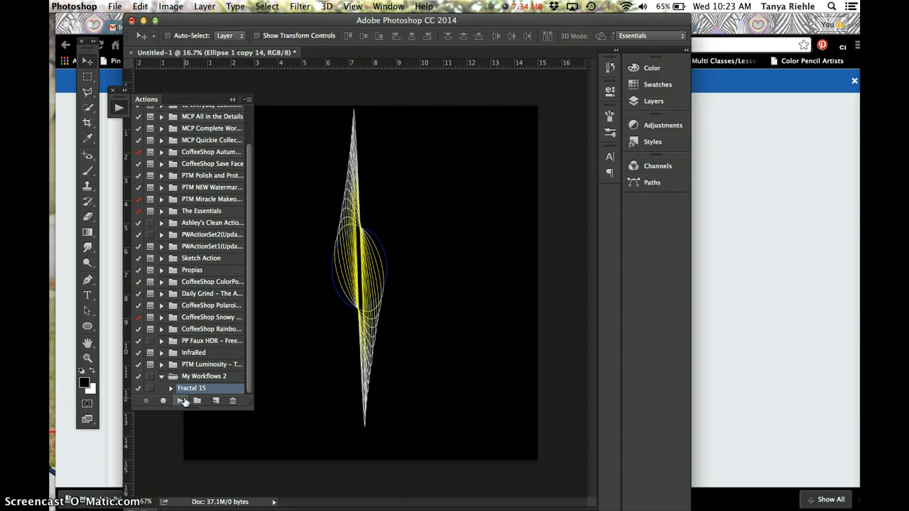
left_click(184, 401)
left_click(184, 401)
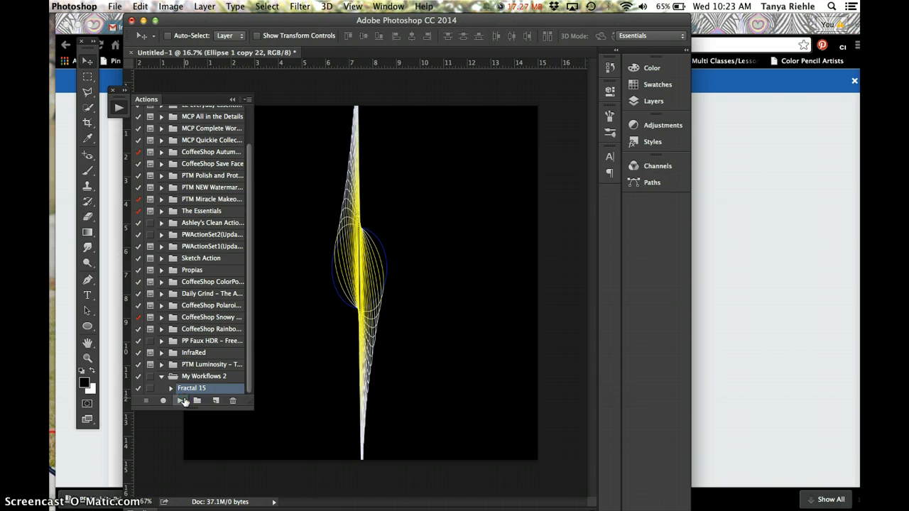
left_click(184, 401)
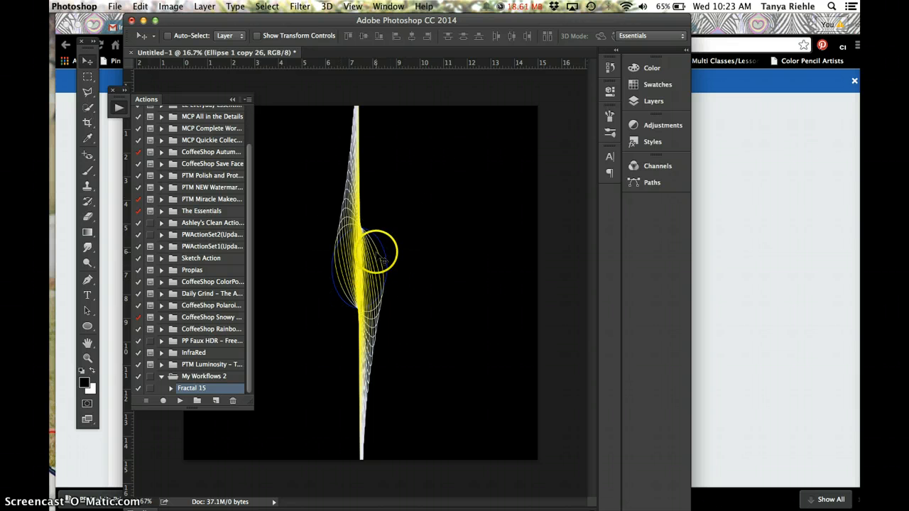
Select every even-numbered ellipse copy layer from Ellipse 1 copy 2 up to Ellipse 1 copy 26
left_click(658, 101)
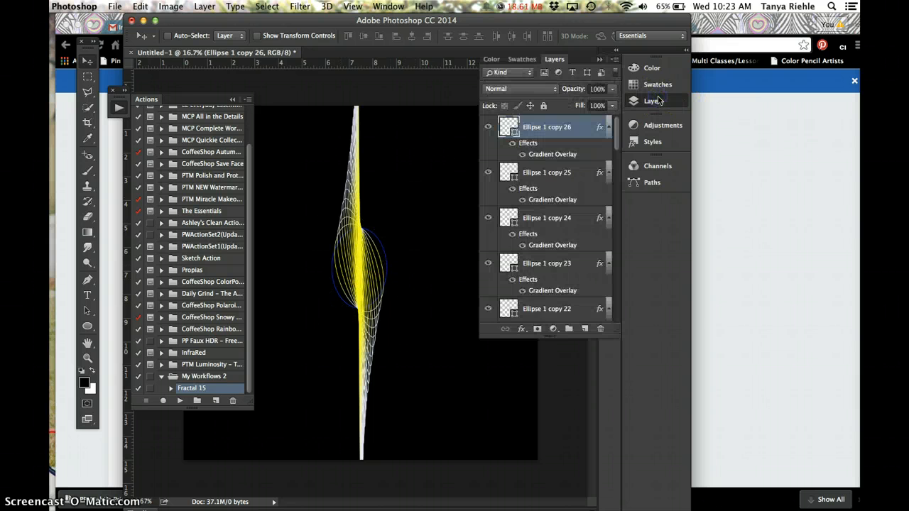
scroll(532, 257, "down", 15)
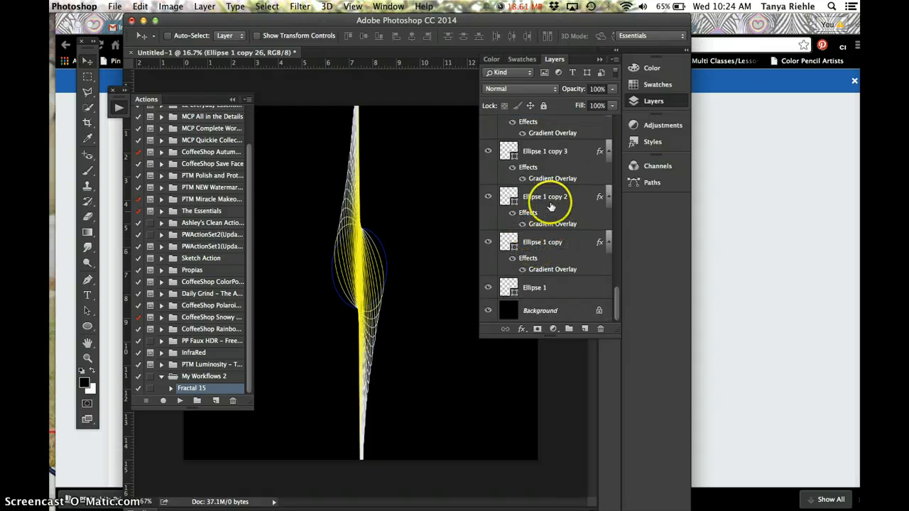
left_click(543, 199)
scroll(543, 198, "up", 3)
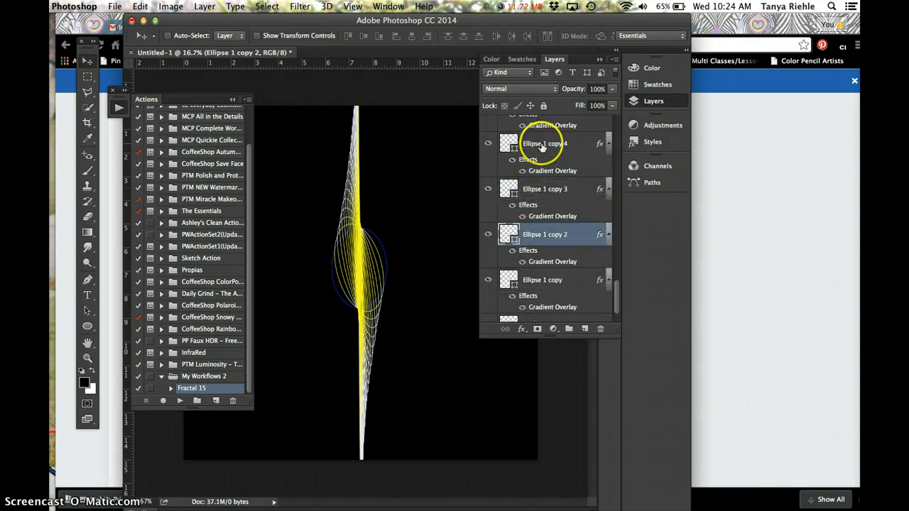
left_click(543, 145, "super")
scroll(542, 144, "up", 8)
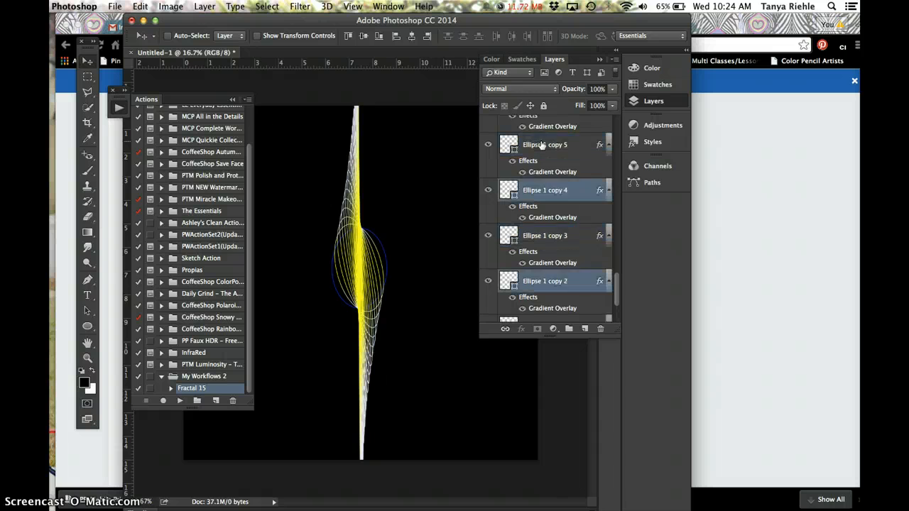
left_click(543, 162, "super")
scroll(536, 156, "up", 4)
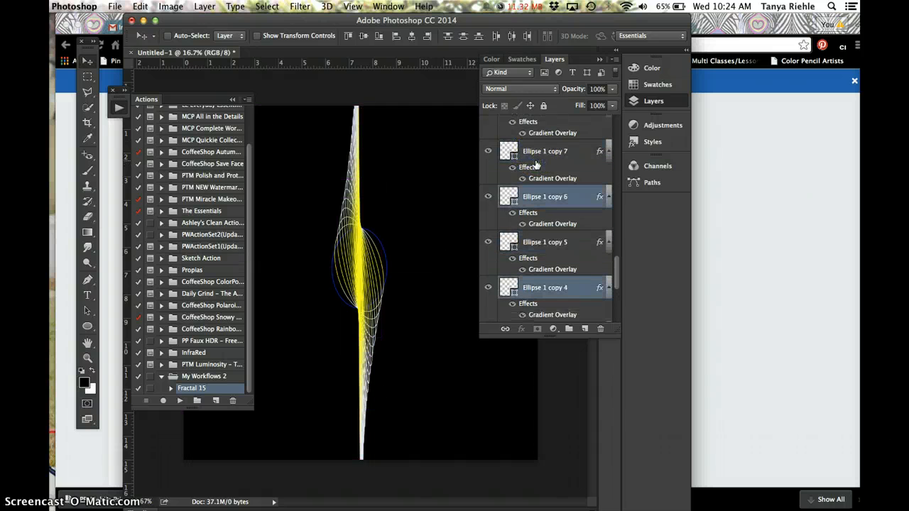
left_click(535, 122, "super")
scroll(535, 135, "up", 4)
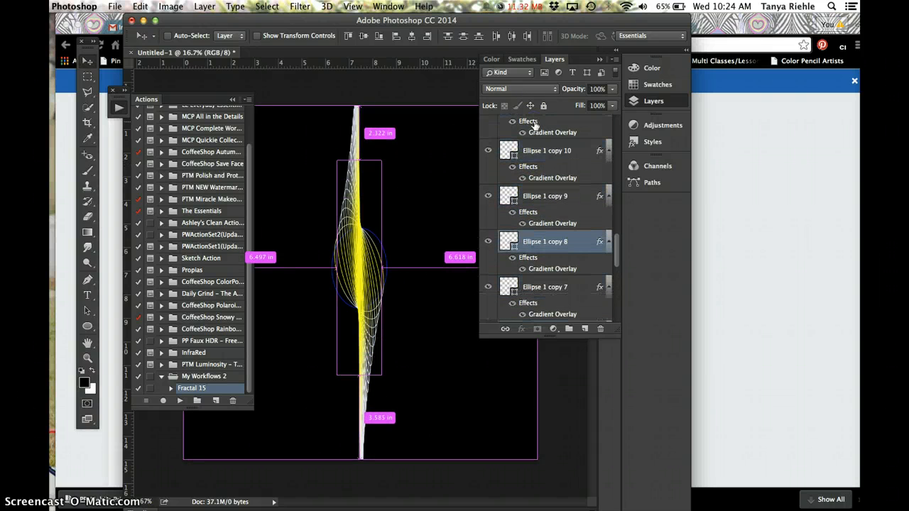
left_click(535, 150, "super")
scroll(534, 135, "up", 4)
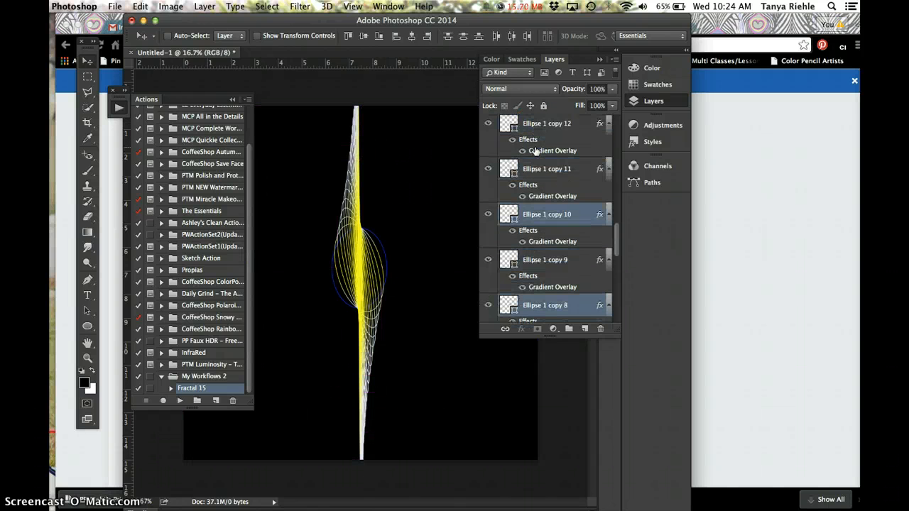
left_click(534, 126, "super")
scroll(534, 127, "up", 4)
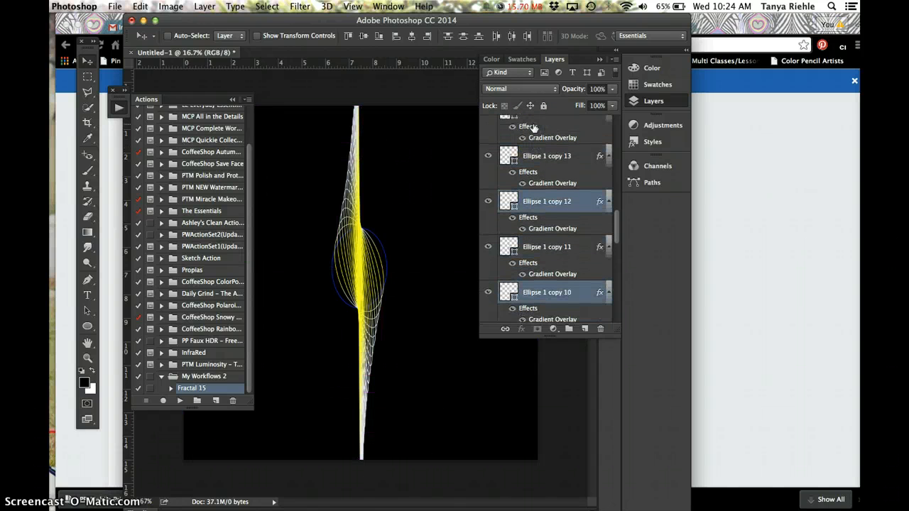
scroll(541, 113, "up", 4)
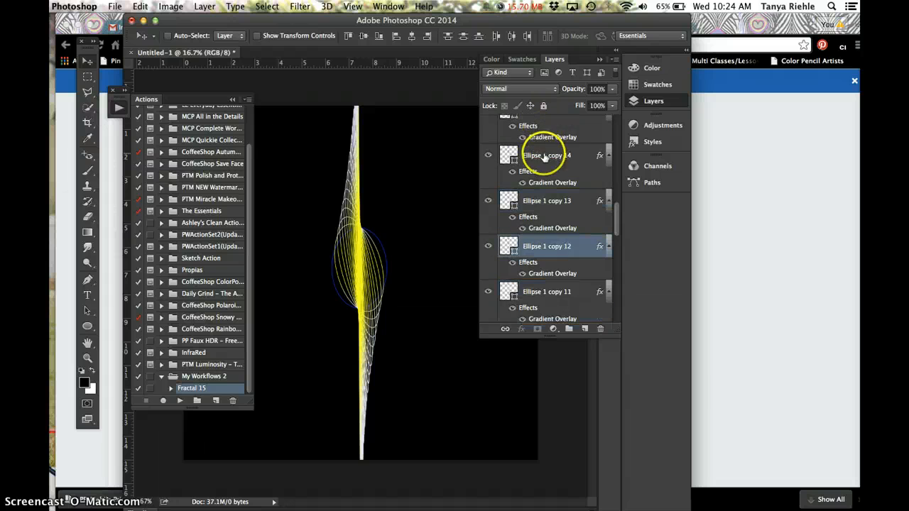
left_click(545, 155, "super")
scroll(546, 156, "up", 4)
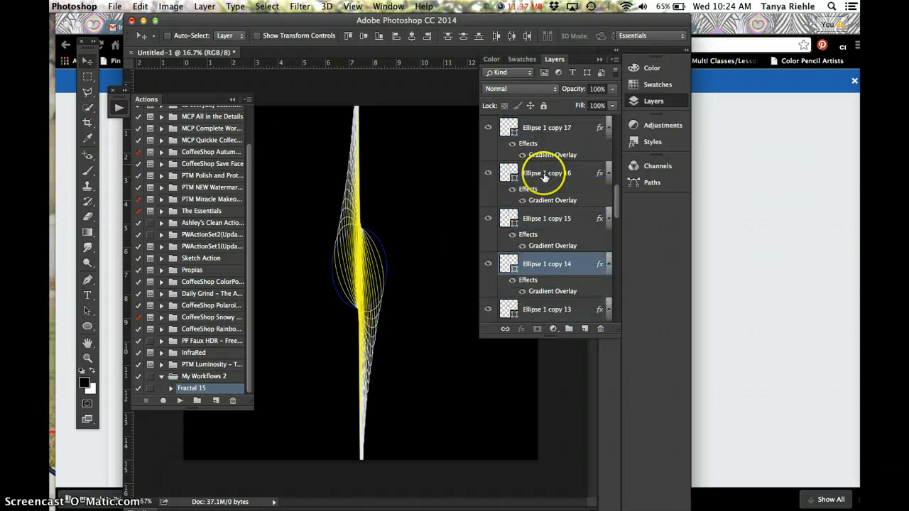
left_click(544, 174, "super")
scroll(545, 178, "up", 4)
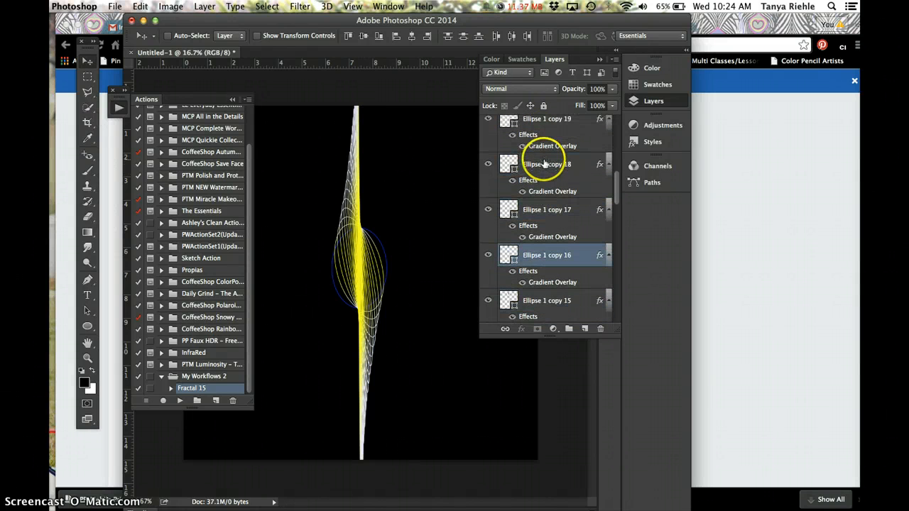
left_click(544, 164, "super")
scroll(544, 165, "up", 3)
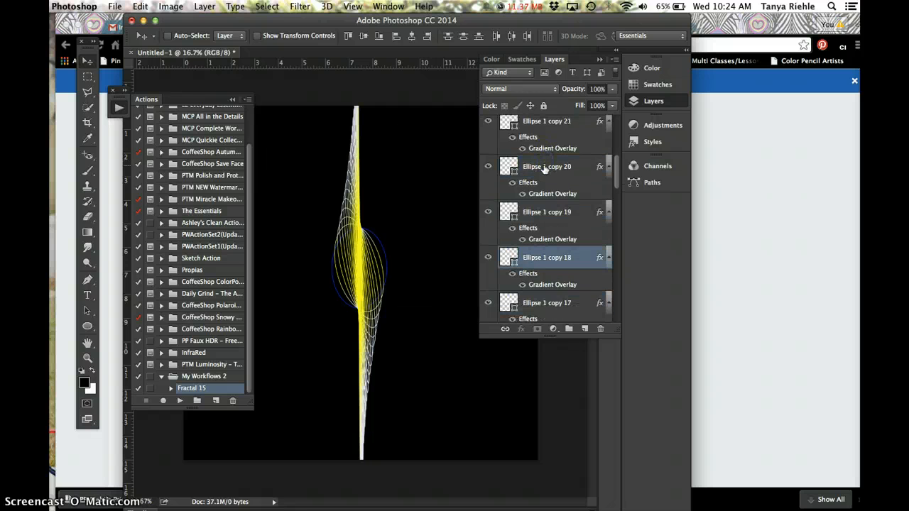
left_click(544, 166, "super")
scroll(544, 166, "up", 3)
left_click(544, 141, "super")
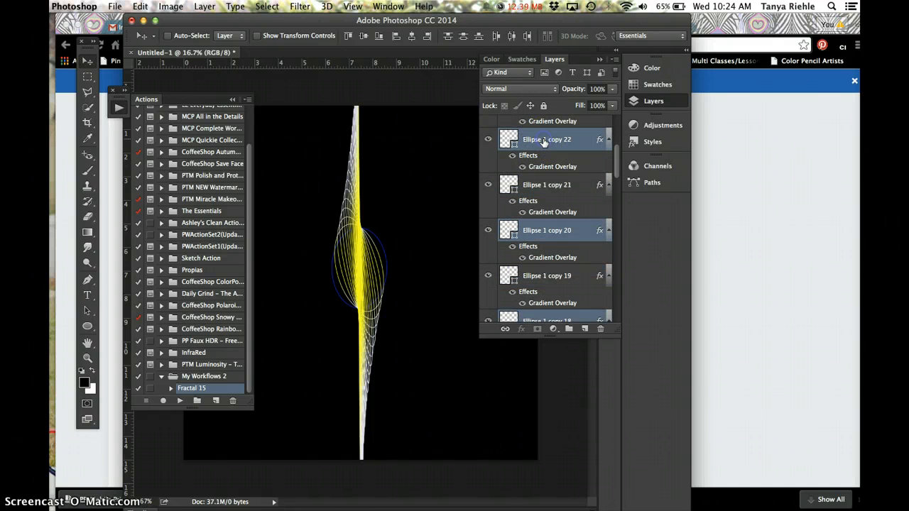
scroll(544, 142, "up", 3)
scroll(544, 142, "up", 1)
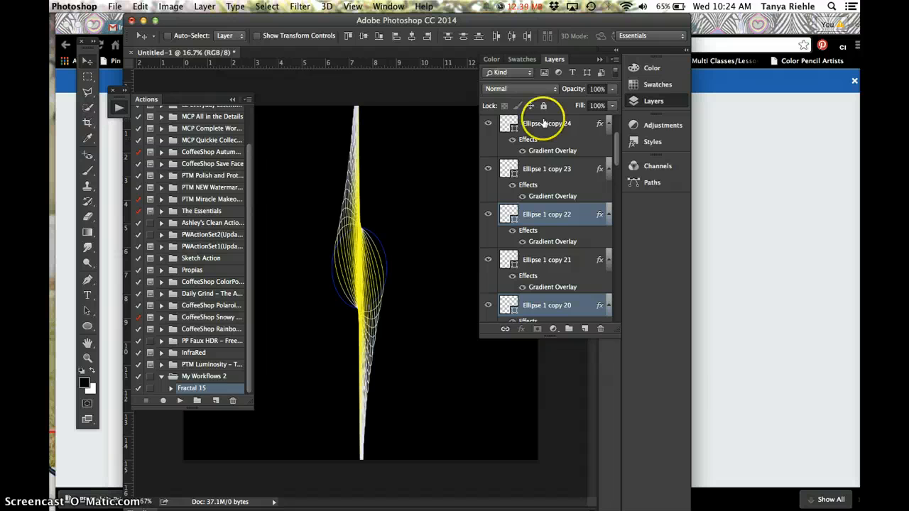
left_click(544, 124, "super")
scroll(544, 125, "up", 5)
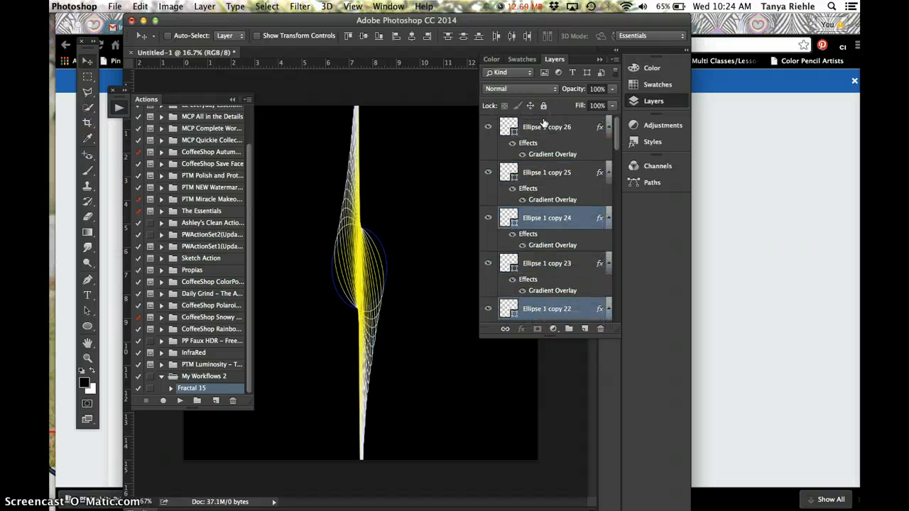
left_click(544, 126, "super")
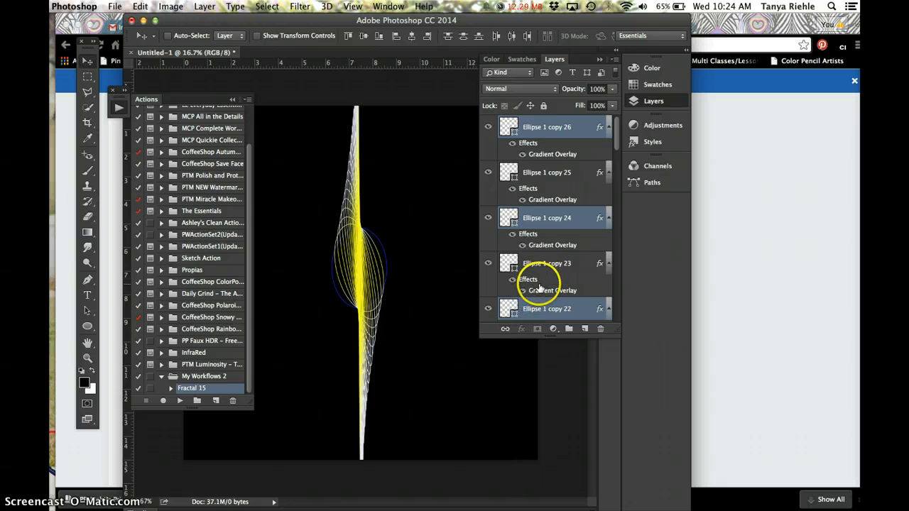
Reverse the Gradient Overlay's gradient on Ellipse 1 copy 24 and copy that layer's style
double_click(547, 245)
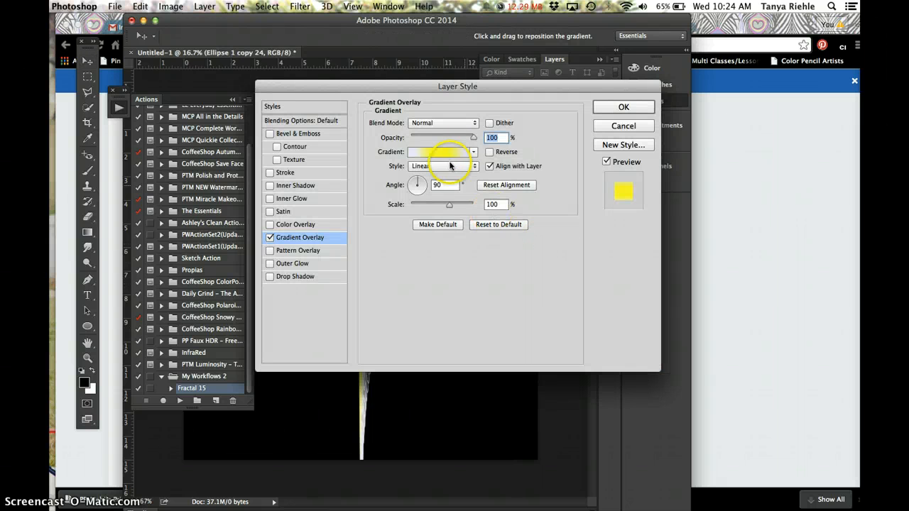
left_click(489, 152)
left_click(611, 107)
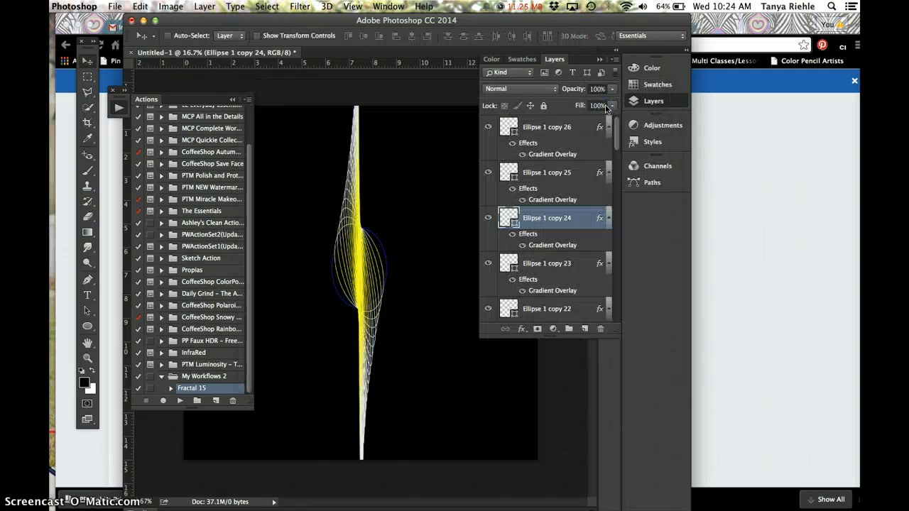
right_click(529, 235)
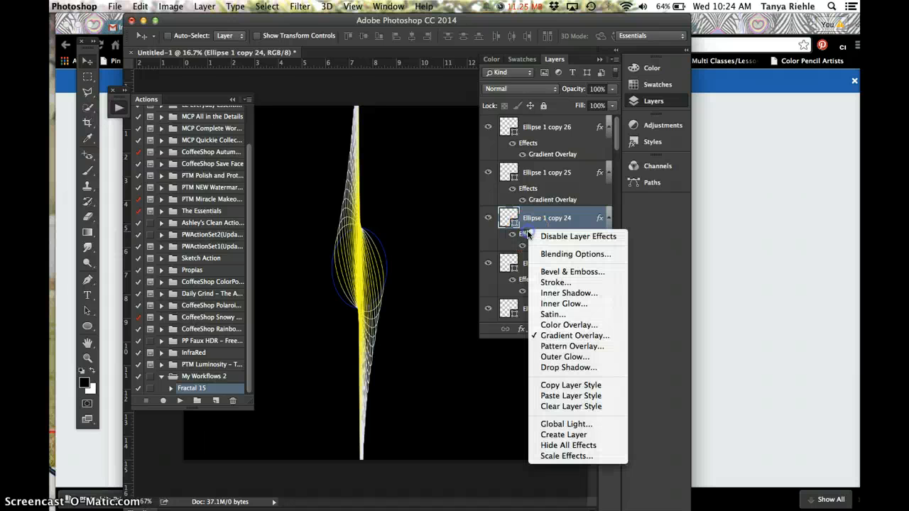
left_click(554, 388)
Add the original Ellipse 1 and all other even-numbered copies from 2 to 26 to the layer selection containing Ellipse 1 copy 24
scroll(537, 282, "down", 1)
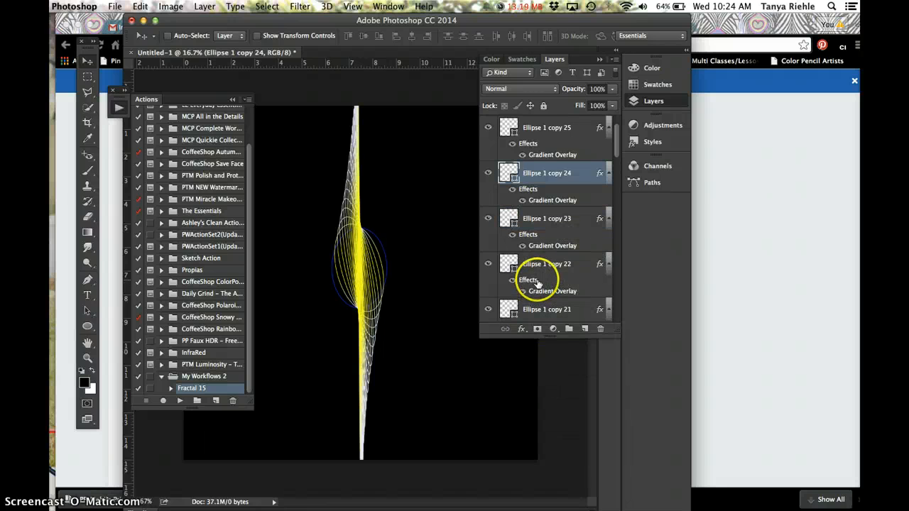
left_click(533, 264, "super")
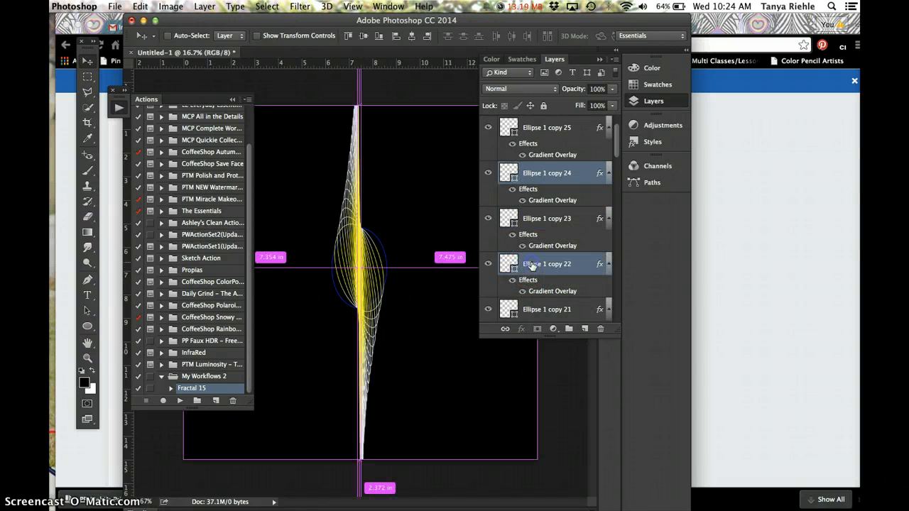
scroll(537, 301, "down", 1)
left_click(542, 313, "super")
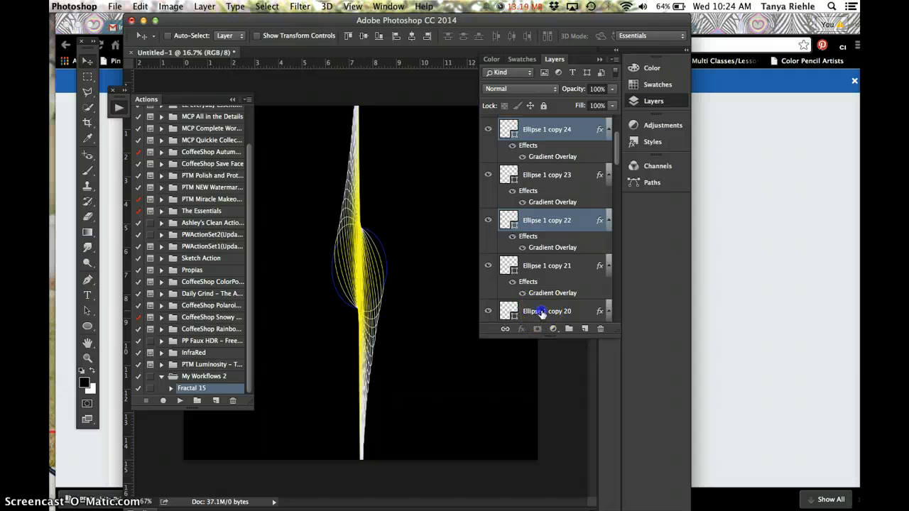
scroll(541, 313, "down", 2)
scroll(542, 313, "down", 2)
left_click(538, 242, "super")
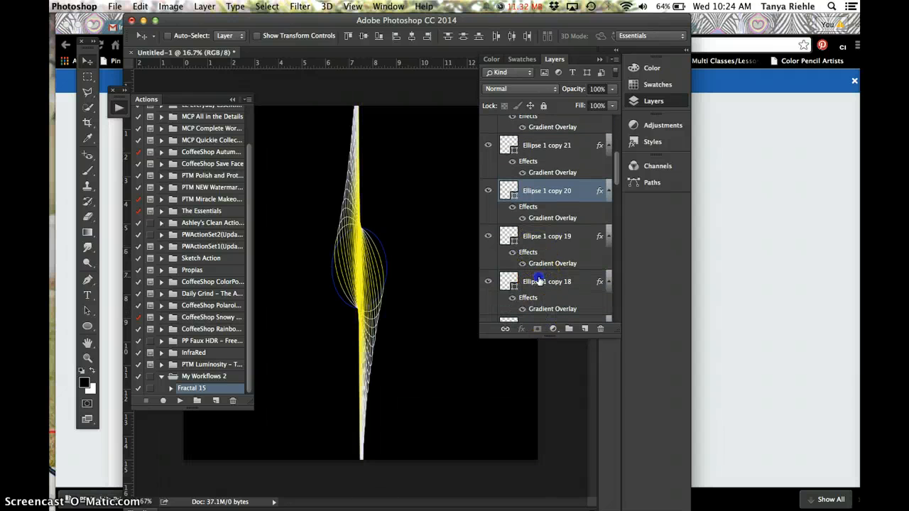
scroll(536, 278, "down", 2)
scroll(538, 280, "down", 1)
left_click(544, 250, "super")
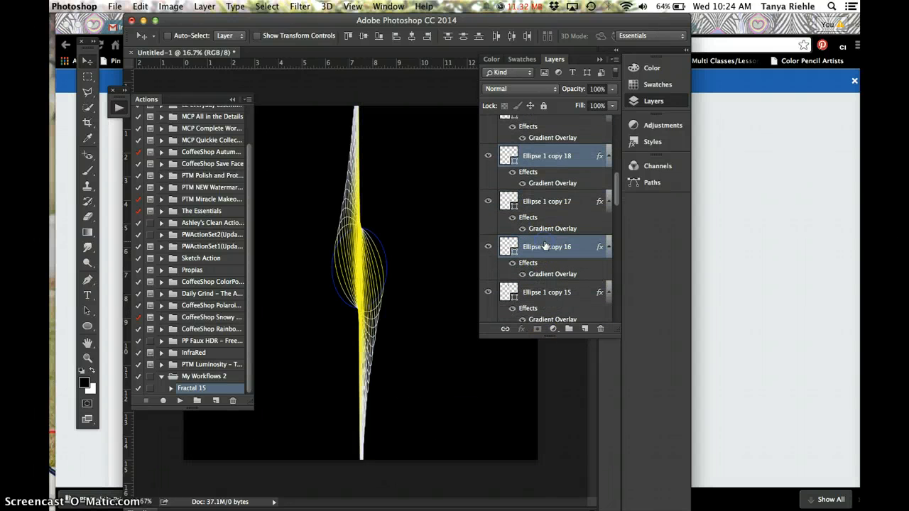
scroll(544, 245, "down", 2)
left_click(545, 236, "super")
scroll(544, 236, "down", 2)
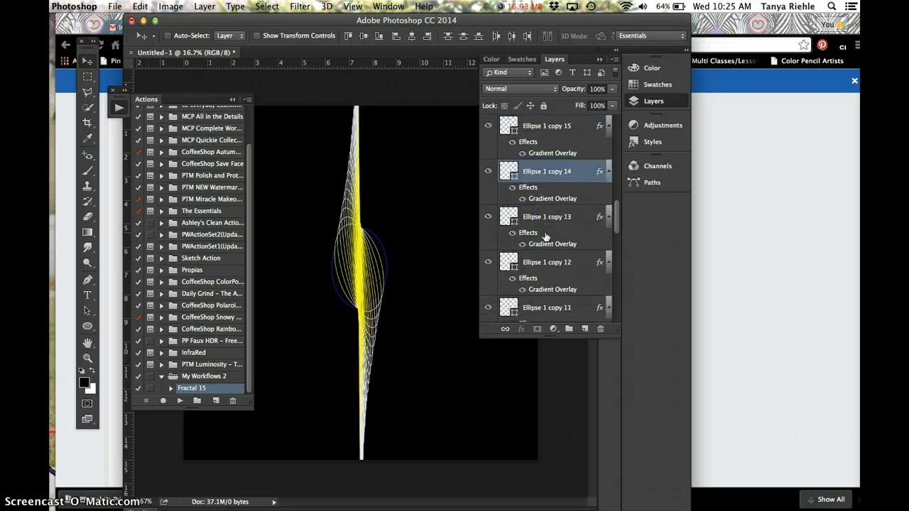
left_click(544, 263, "super")
scroll(542, 263, "down", 2)
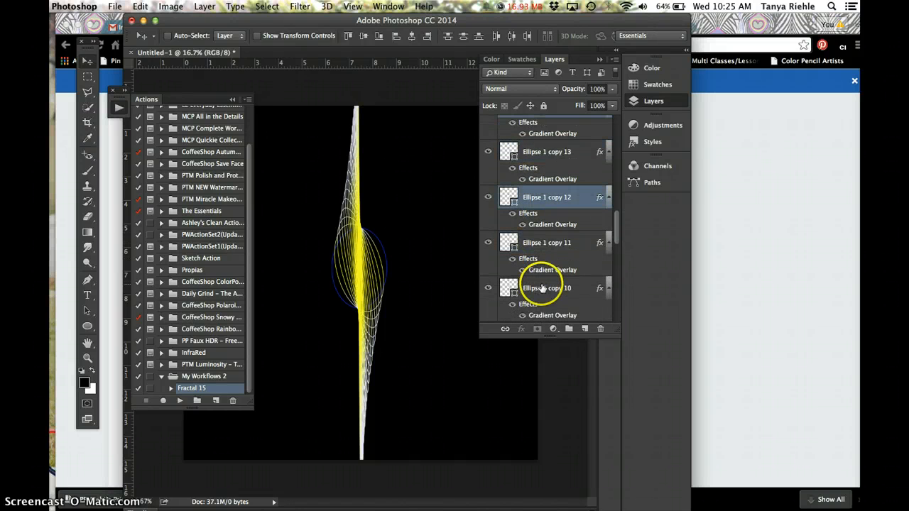
left_click(542, 287, "super")
scroll(540, 281, "down", 4)
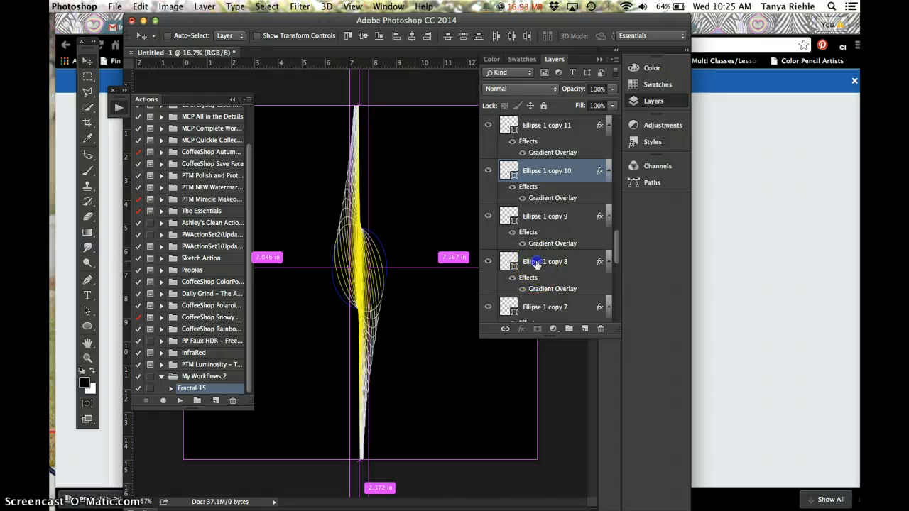
left_click(538, 263, "super")
scroll(538, 248, "down", 4)
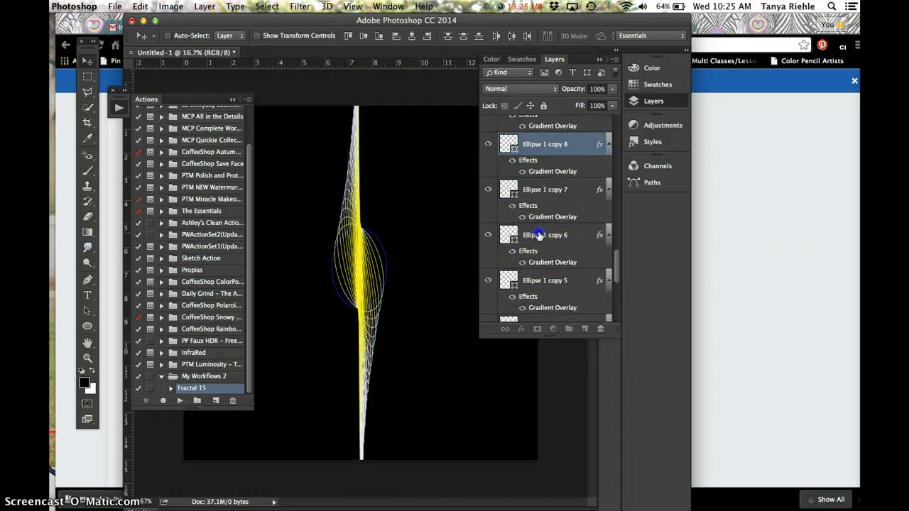
left_click(540, 235, "super")
scroll(540, 255, "down", 2)
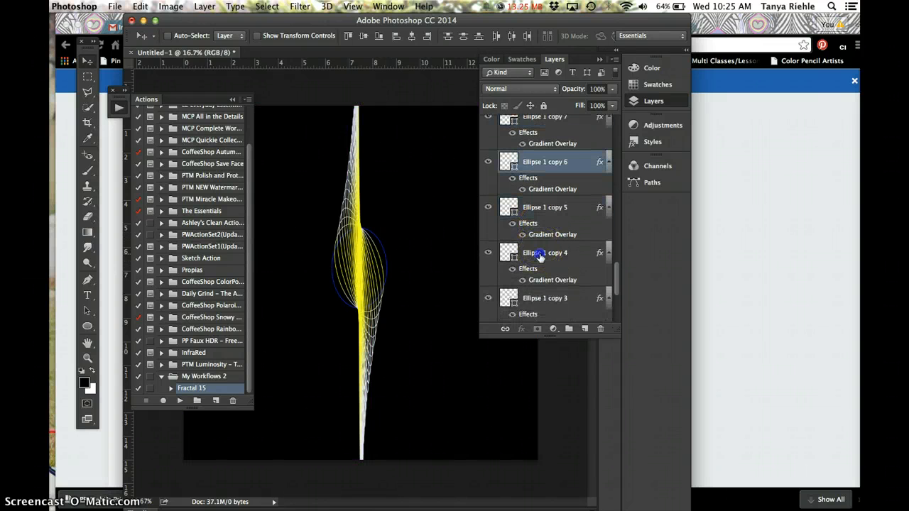
left_click(539, 256, "super")
scroll(539, 257, "down", 2)
left_click(539, 262, "super")
scroll(539, 263, "down", 2)
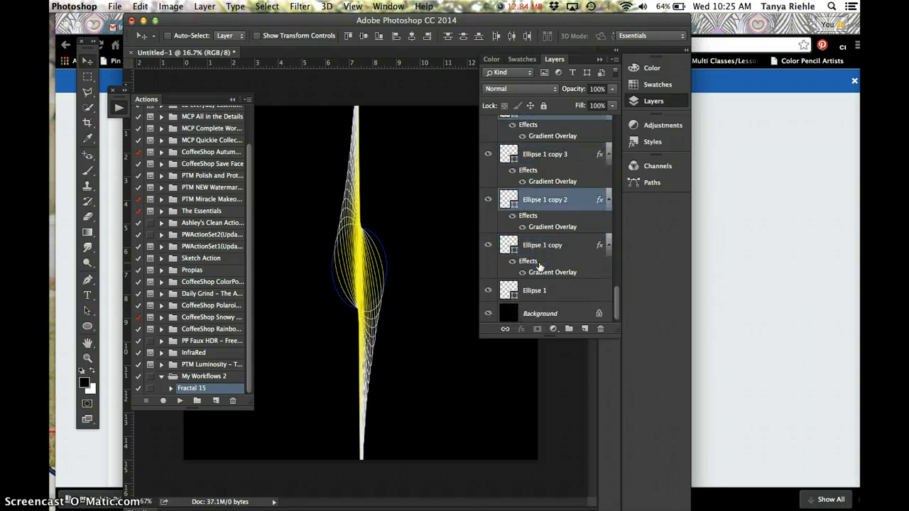
left_click(537, 289, "super")
scroll(537, 224, "up", 20)
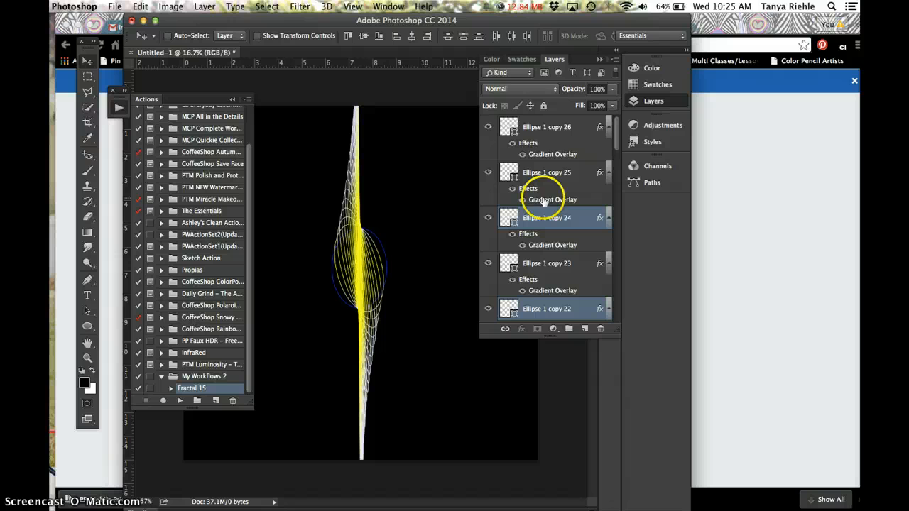
left_click(552, 134, "super")
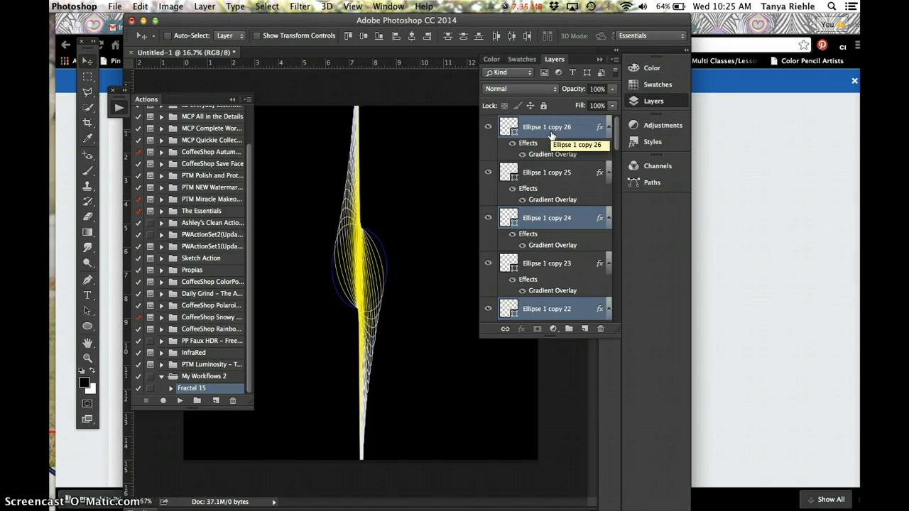
Paste the copied layer style onto all the selected ellipse layers and collapse the layer list
right_click(544, 124)
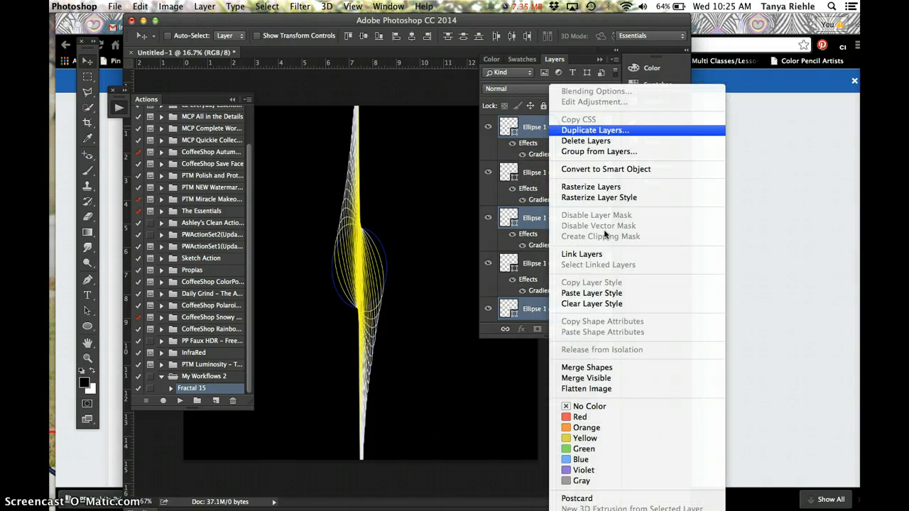
left_click(594, 294)
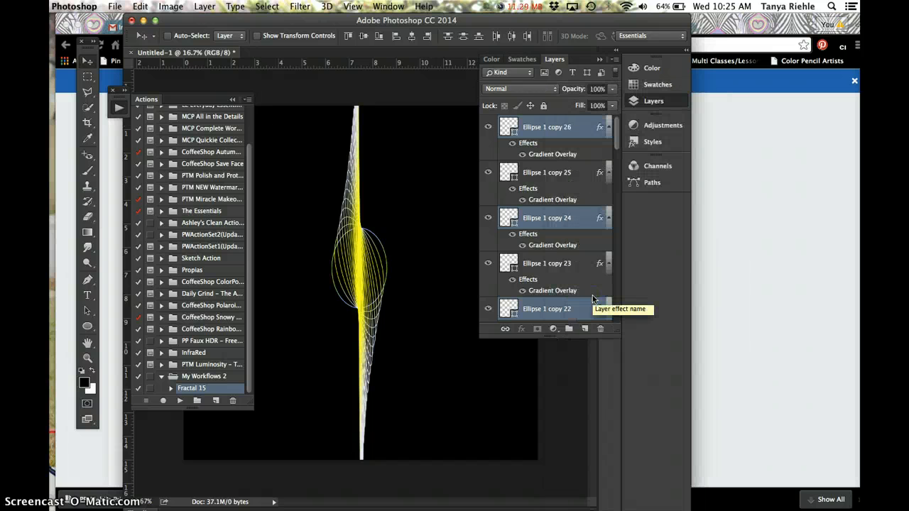
left_click(602, 72)
left_click(600, 60)
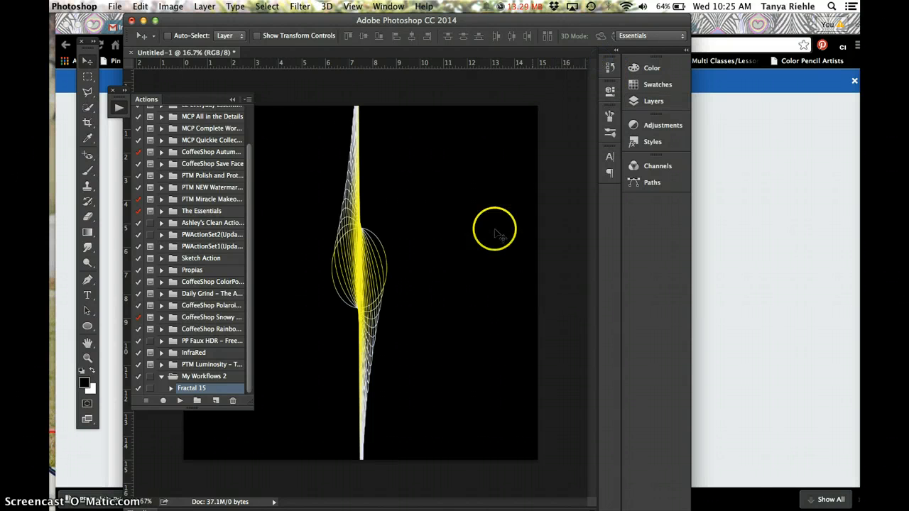
Dismiss the alert and change the layer filter from Kind to Name
left_click(416, 203)
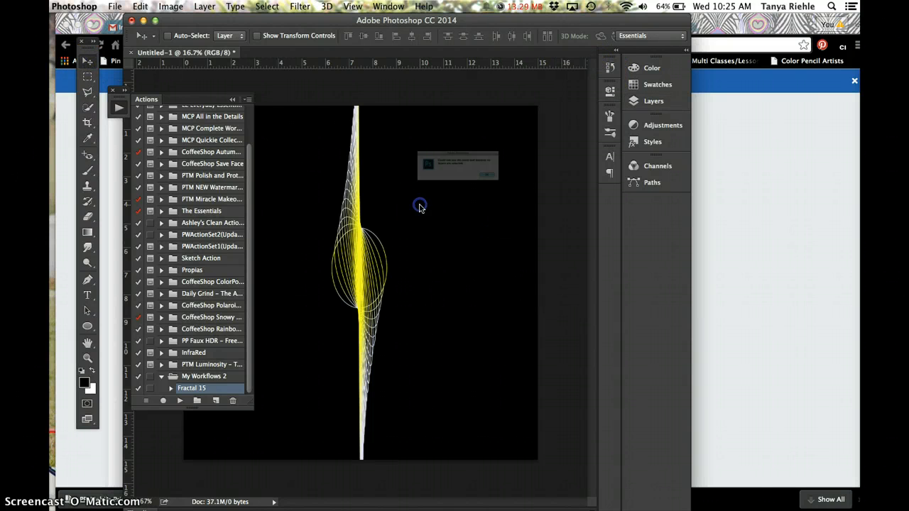
left_click(534, 192)
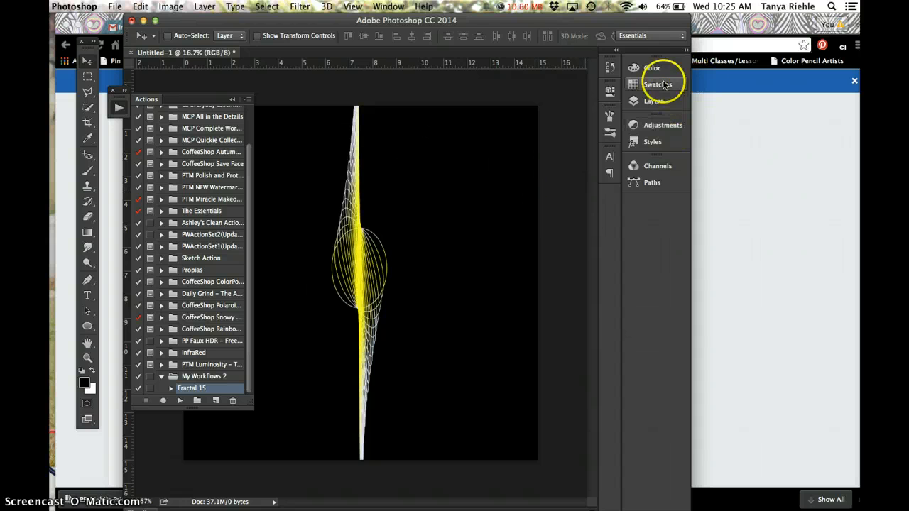
left_click(654, 101)
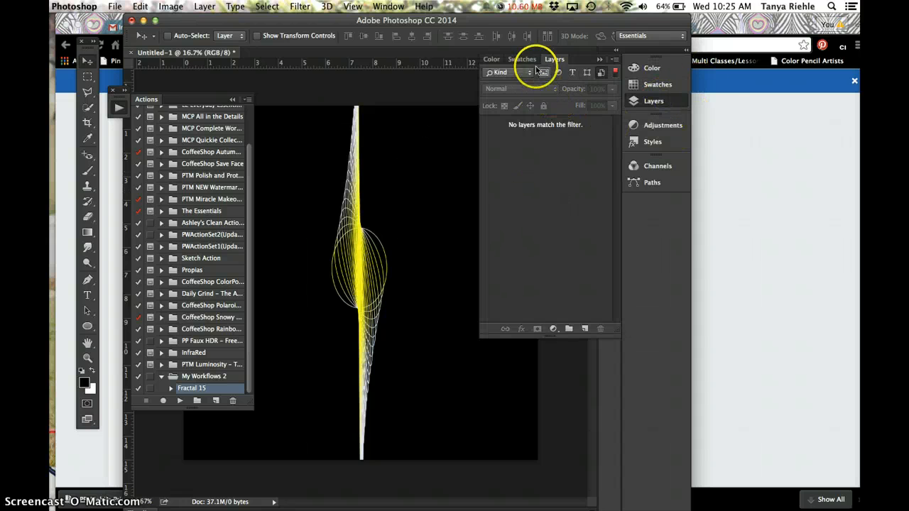
left_click(507, 74)
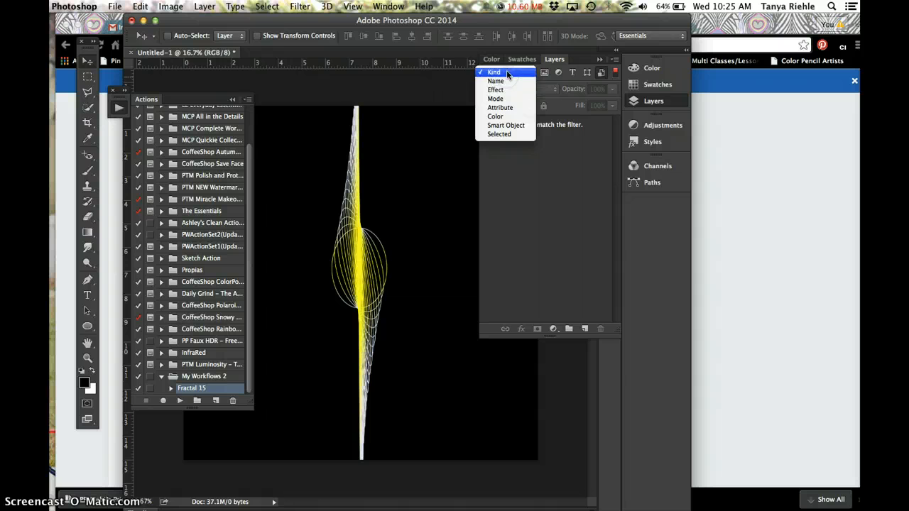
left_click(507, 81)
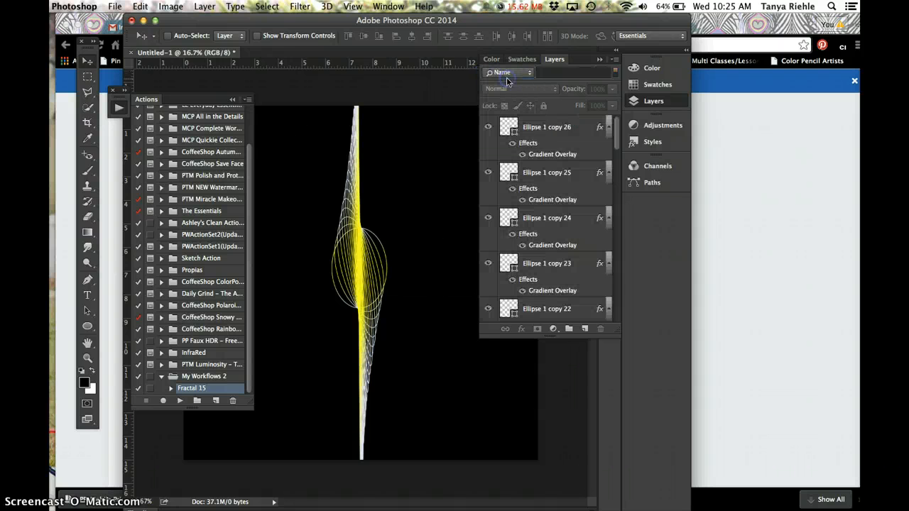
Select all ellipse layers from Ellipse 1 copy 26 down to Ellipse 1 and group them as "Fractal"
left_click(551, 135)
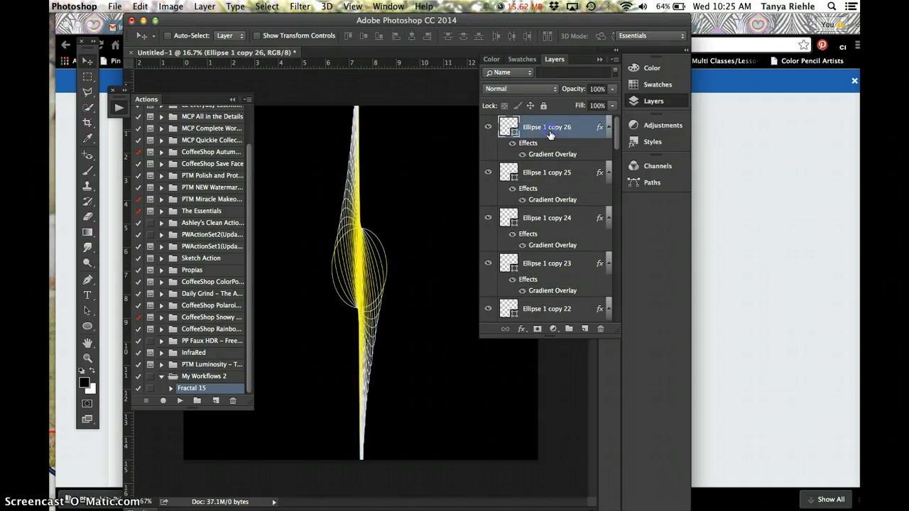
scroll(553, 237, "down", 5)
scroll(553, 236, "down", 10)
left_click(553, 265, "shift")
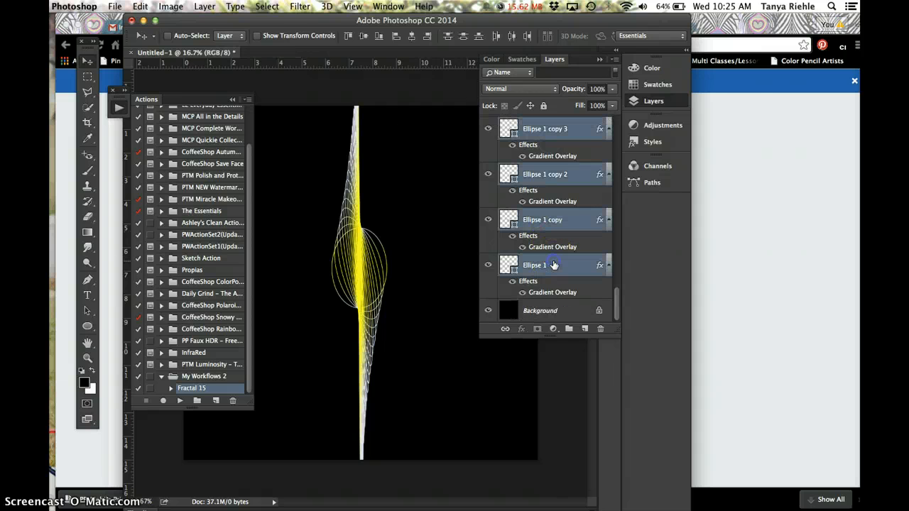
left_click(615, 59)
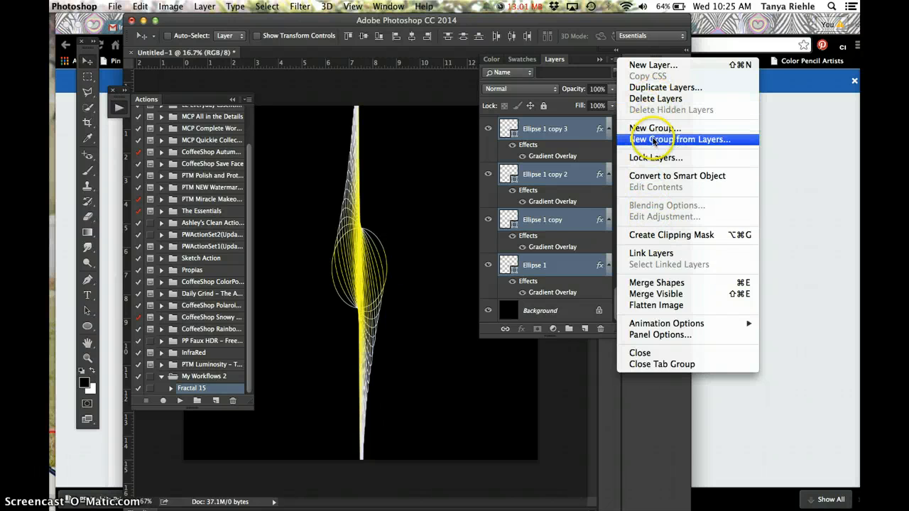
left_click(652, 139)
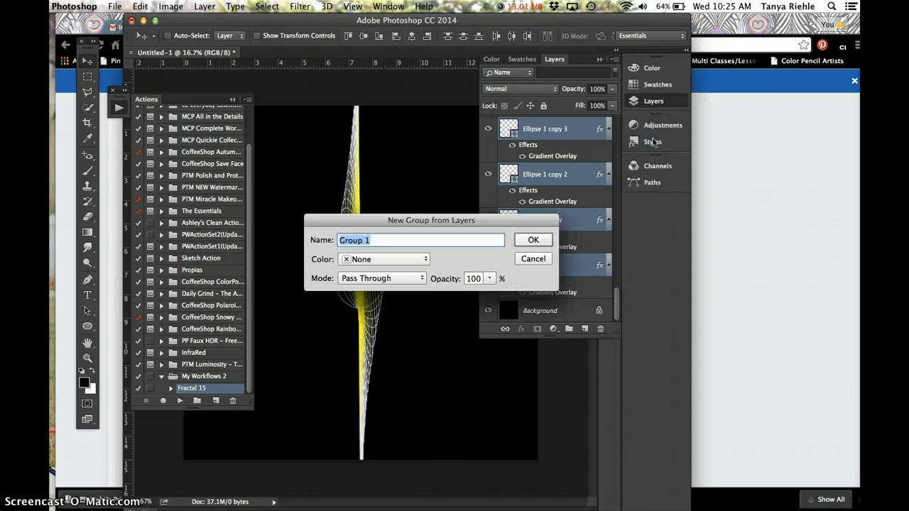
type("Fractal")
key("Return")
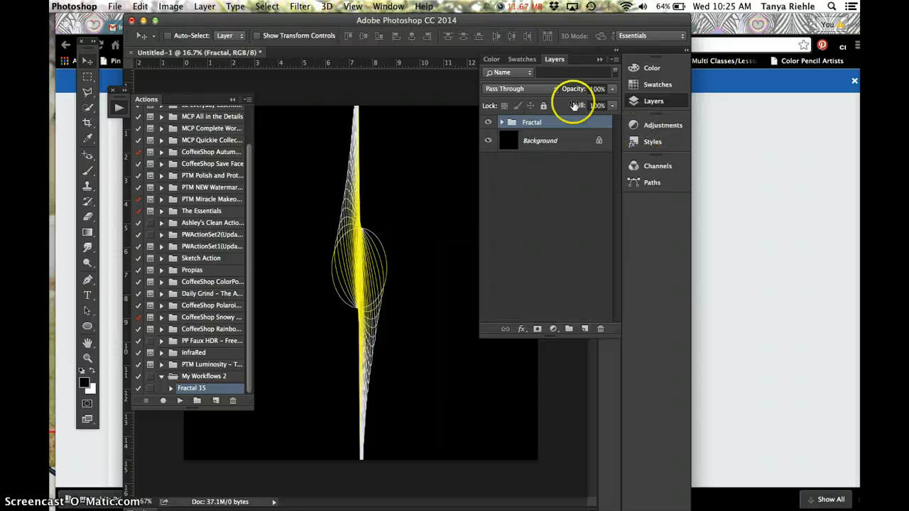
Free-transform the Fractal group: rotate it counter-clockwise, widen it and position it diagonally from the canvas's upper-left corner to its right edge
key("super+t")
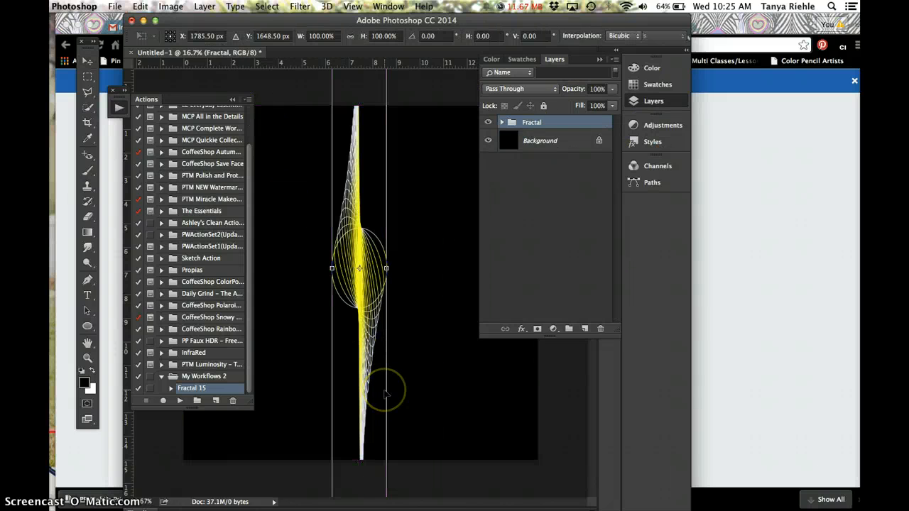
key("super+minus")
key("super+minus")
key("super+minus")
key("super+minus")
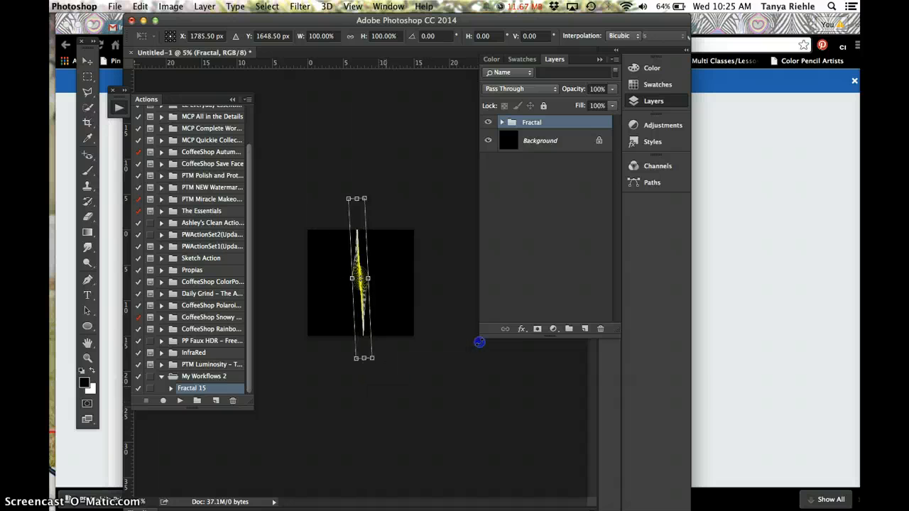
left_click_drag(479, 342, 467, 365)
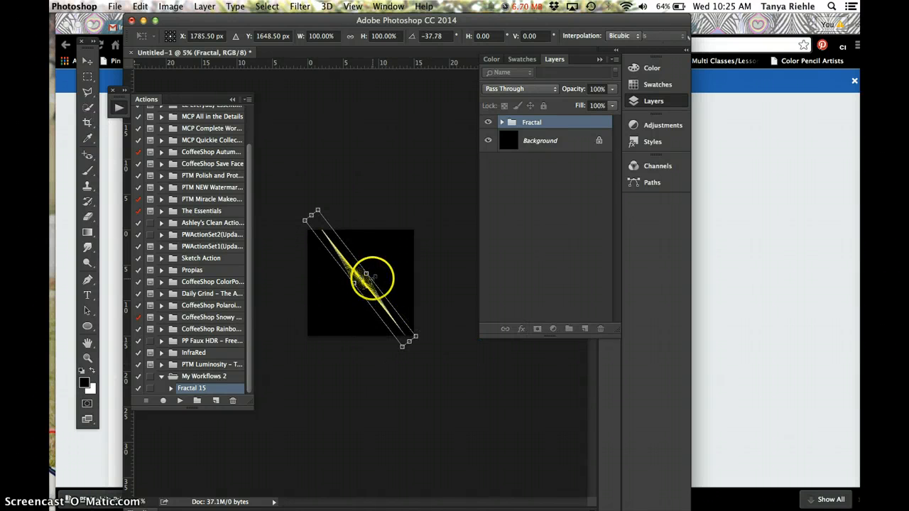
left_click_drag(367, 274, 385, 256)
left_click_drag(335, 182, 308, 189)
left_click_drag(356, 258, 375, 263)
key("Return")
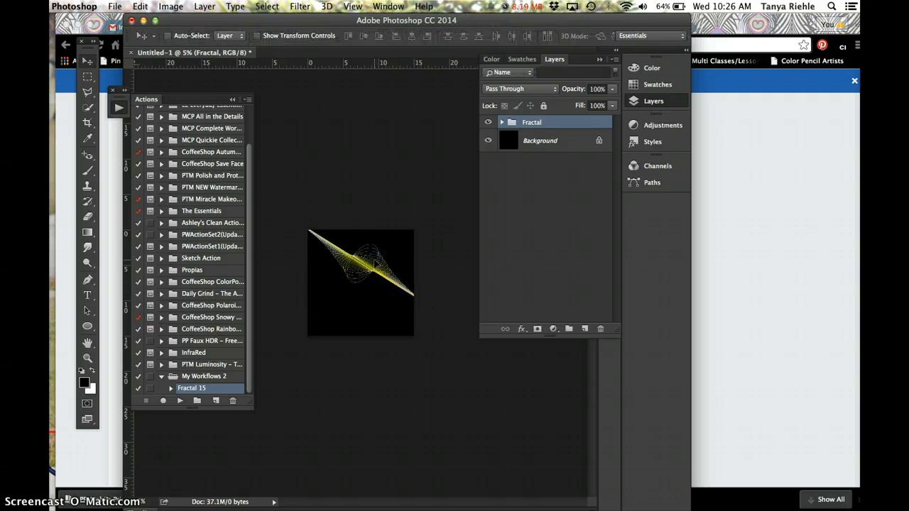
Run the Fractal 15 action nine times, starting from Ellipse 1 copy 26 inside the Fractal group
key("super+equal")
key("super+equal")
key("super+equal")
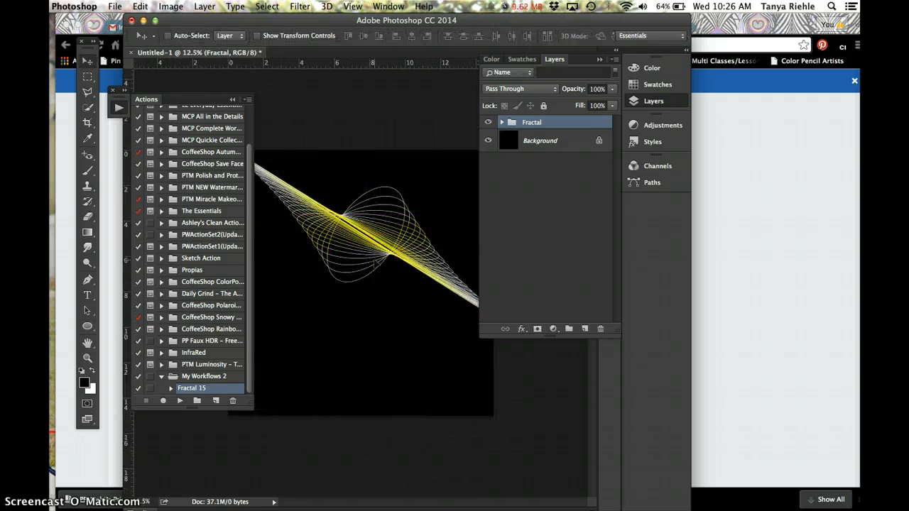
key("super+equal")
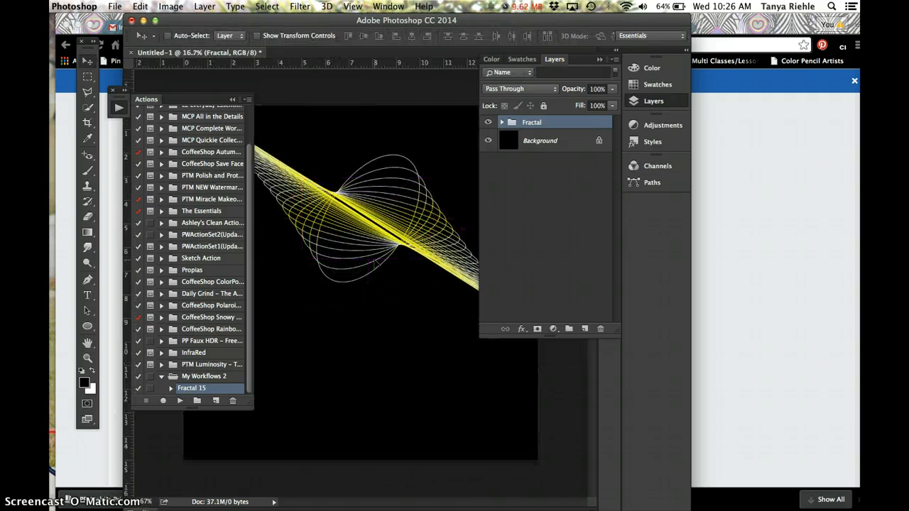
left_click(503, 122)
left_click(518, 140)
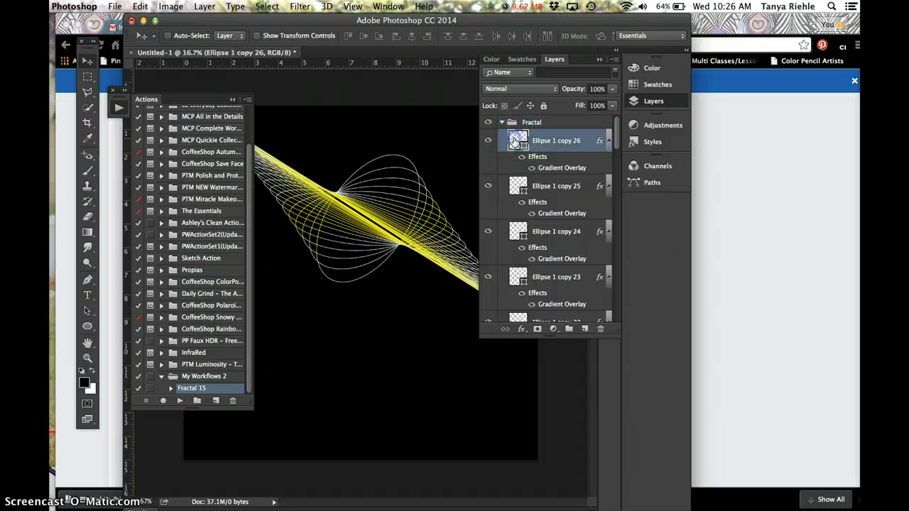
left_click(179, 401)
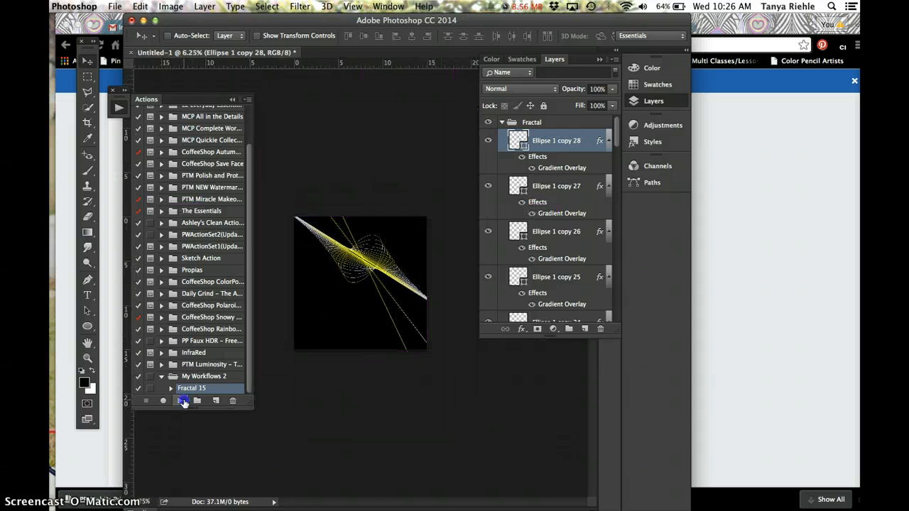
left_click(183, 401)
left_click(183, 401)
left_click(183, 401)
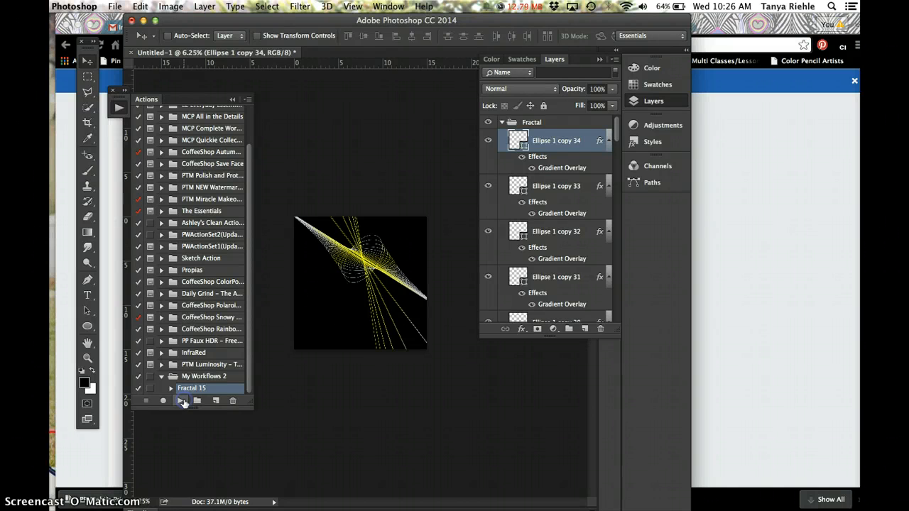
left_click(182, 401)
left_click(183, 401)
left_click(182, 401)
left_click(183, 401)
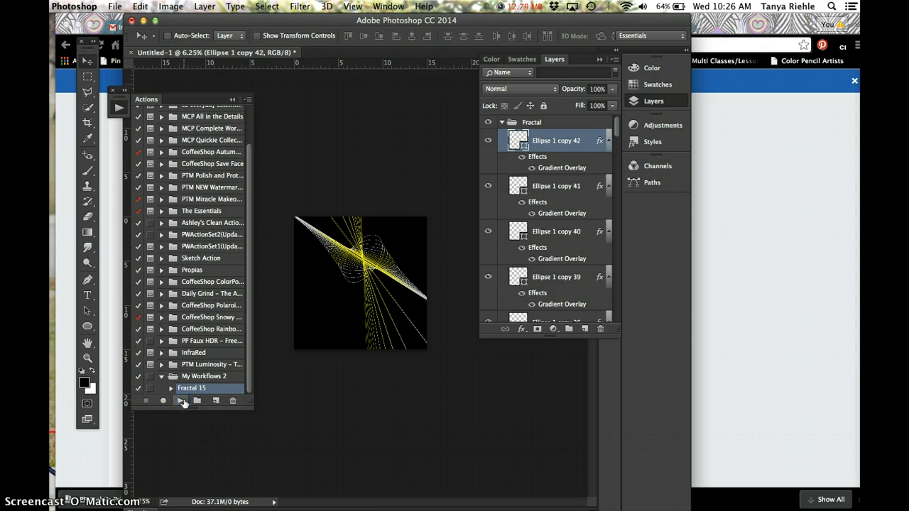
left_click(182, 401)
Select and collapse the Fractal layer group, inspect the artwork's lines up close, and collapse the My Workflows 2 action set
left_click(518, 120)
left_click(502, 123)
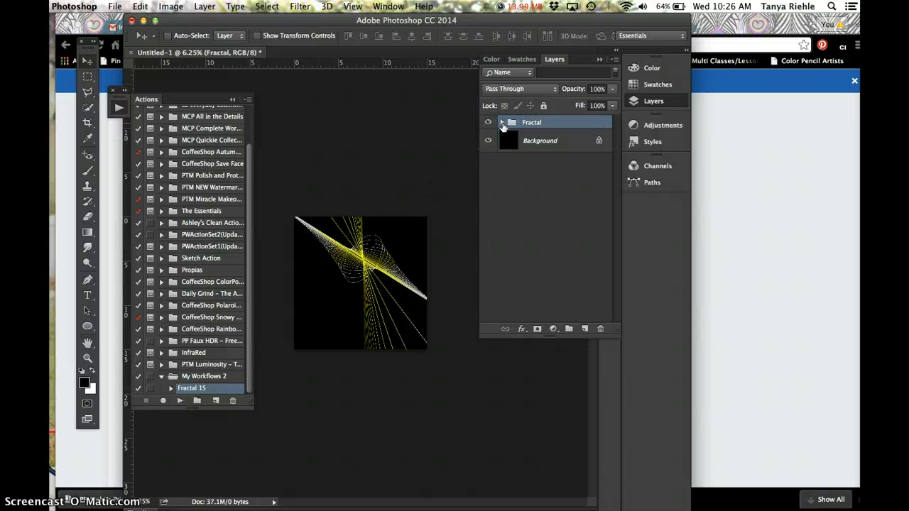
key("super+equal")
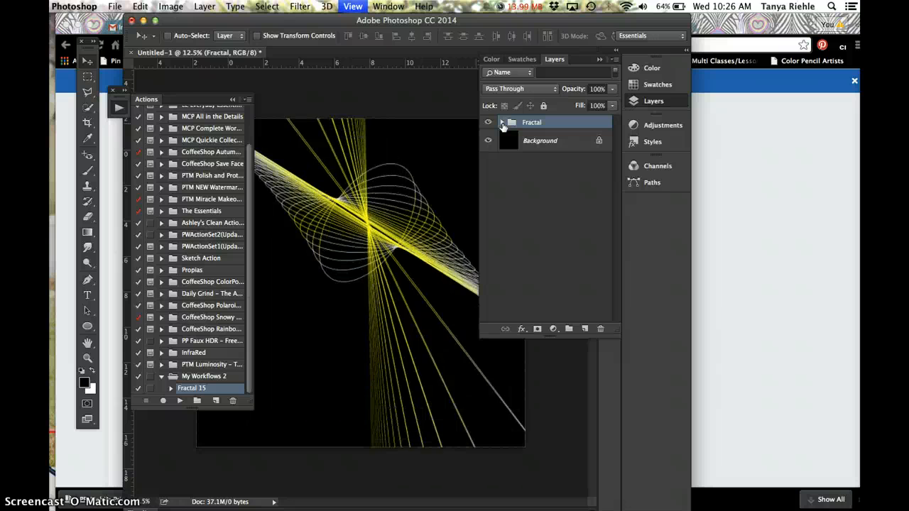
key("super+equal")
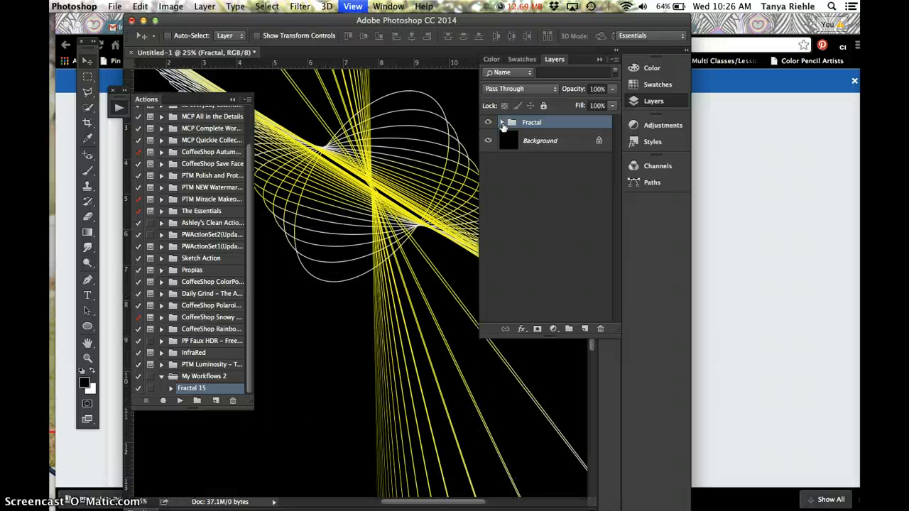
key("super+equal")
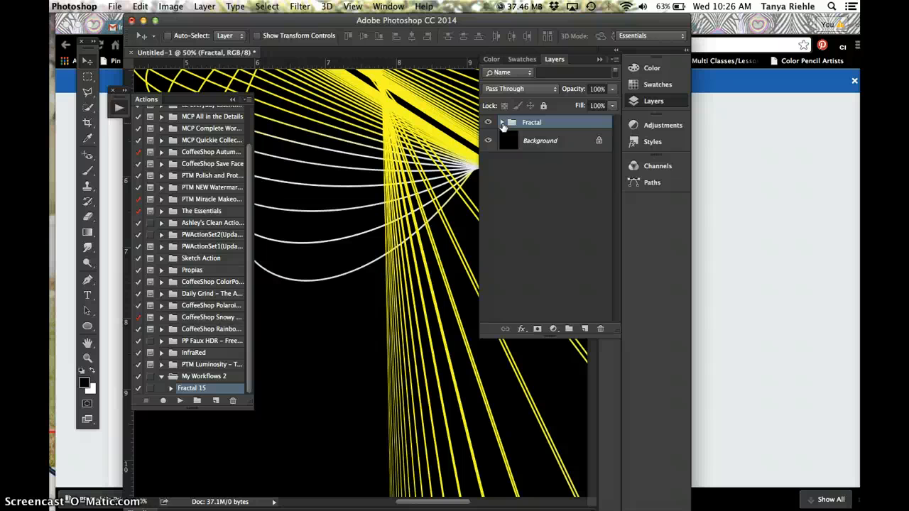
left_click(160, 379)
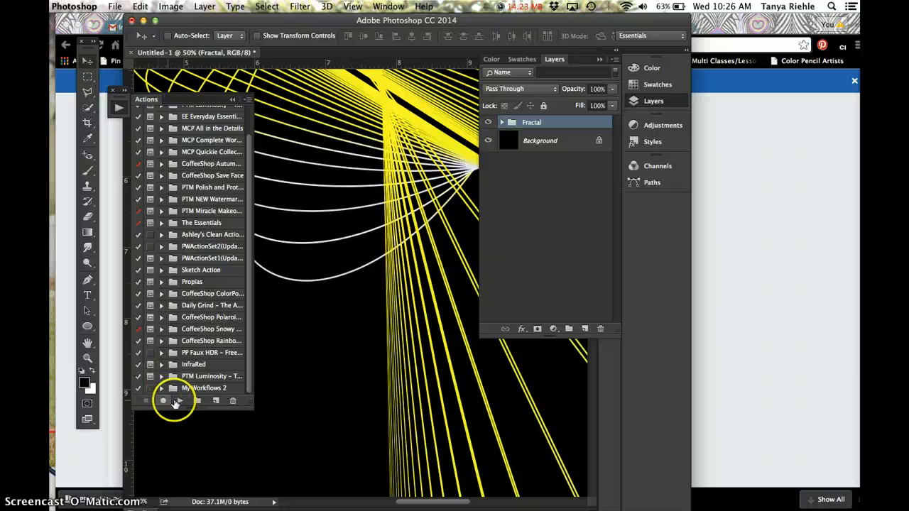